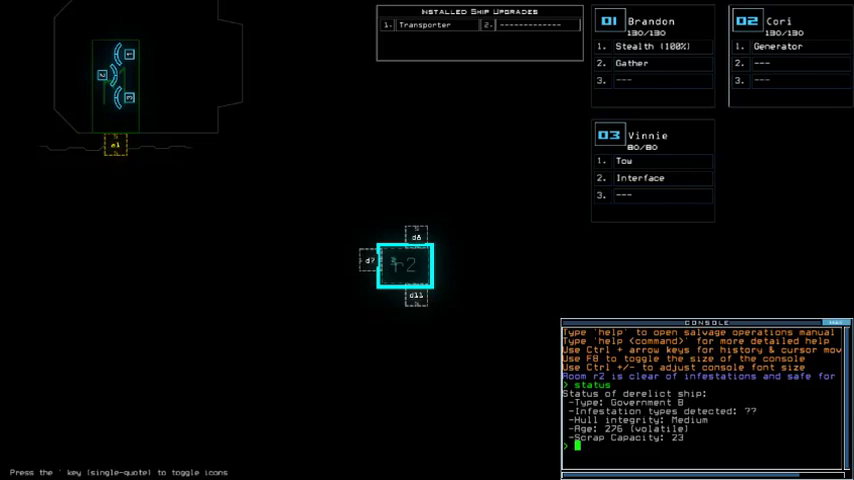
text(swap)
Reshuffle upgrades so Vinnie has Stealth, Interface and Gather, and Cori has Generator and Tow
key(Return)
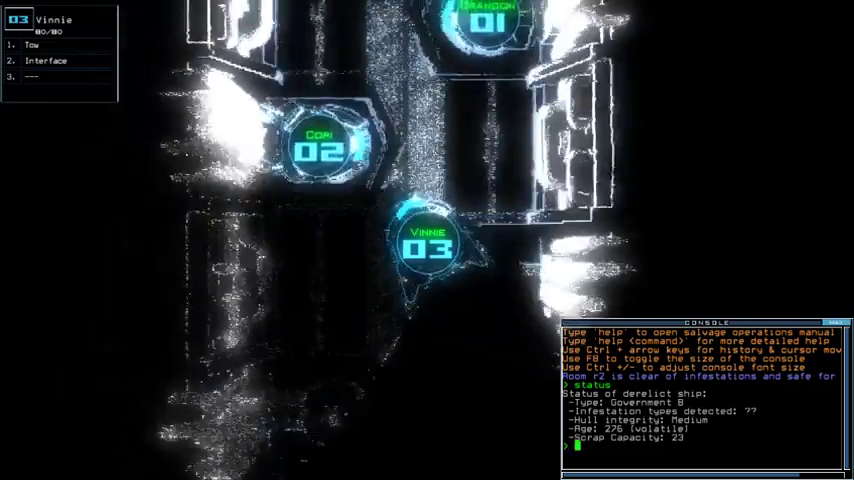
key(ctrl+Return)
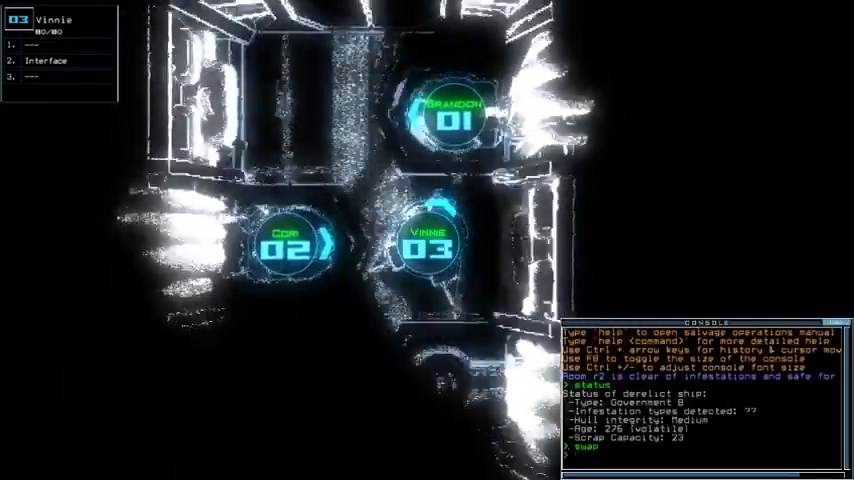
key(ctrl+Return)
text(sa)
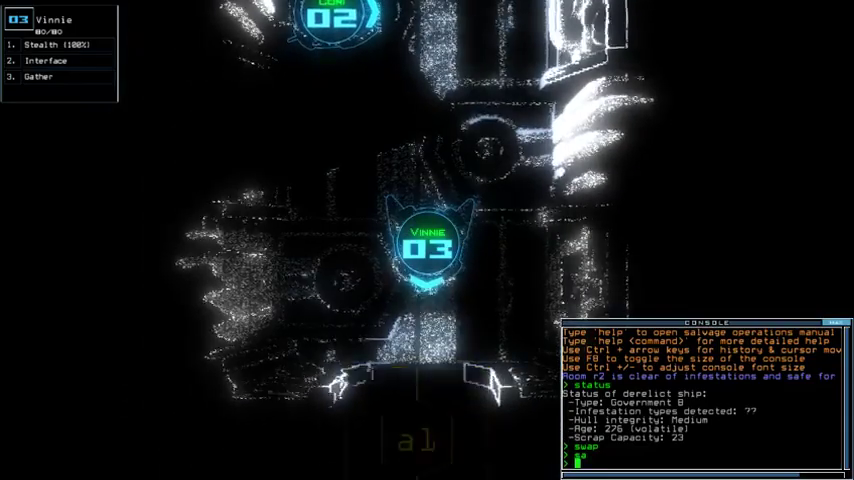
key(2)
key(3)
key(Tab)
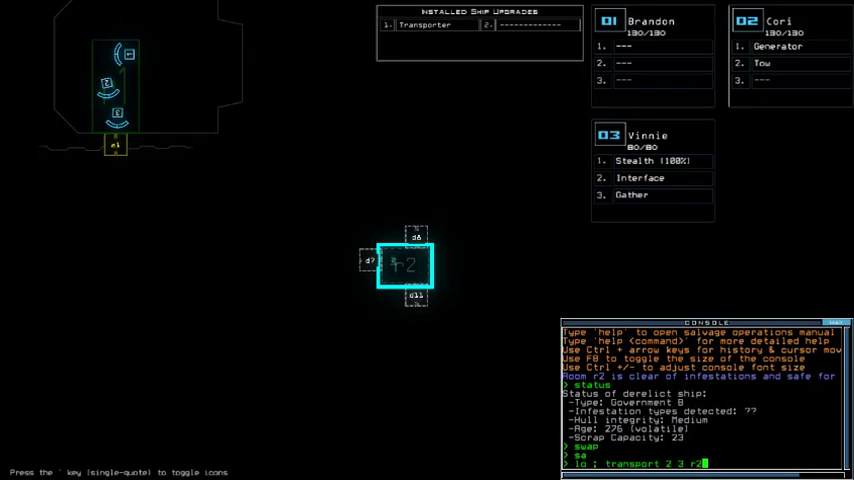
Transport drones 2 and 3 to r2, power generator with drone 2, open d7, and gather scrap
key(Return)
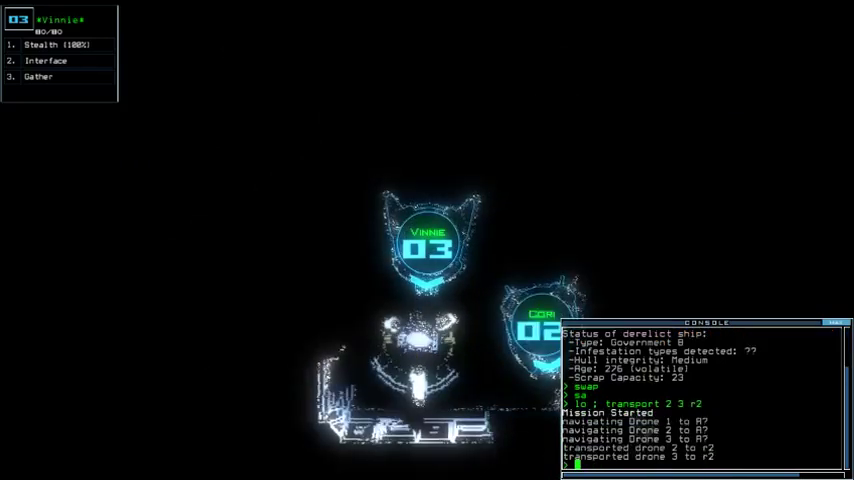
text(generator)
key(Return)
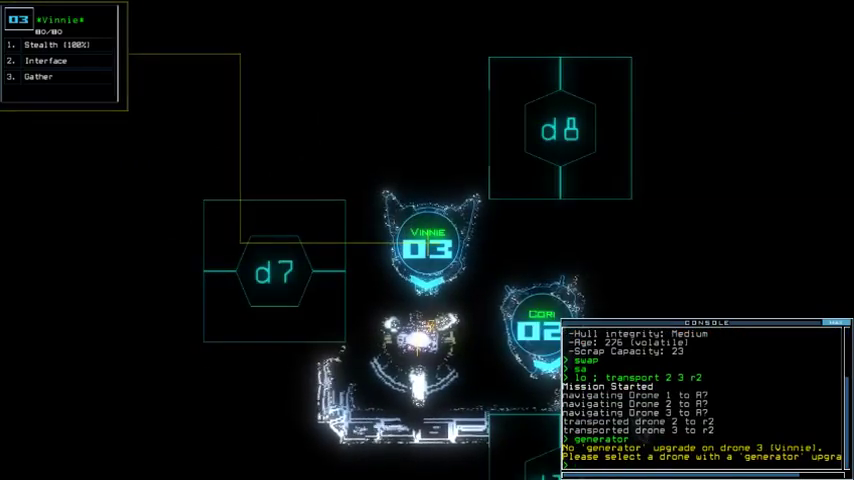
key(Return)
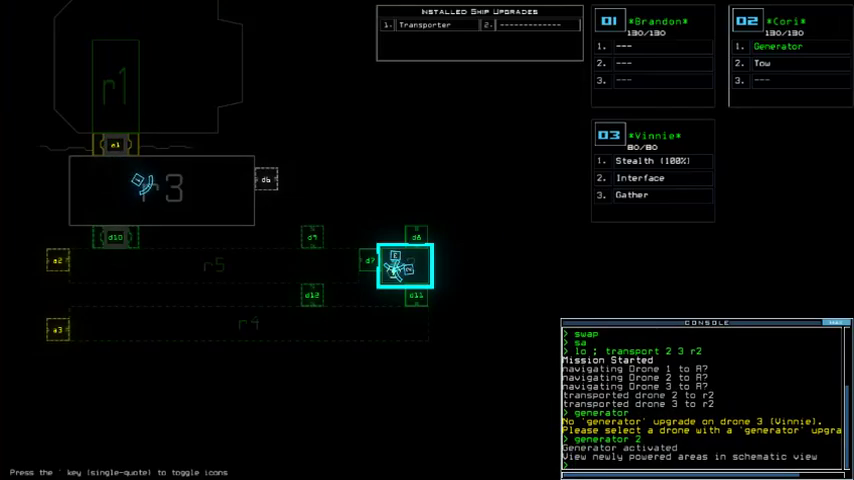
text(d7)
key(Return)
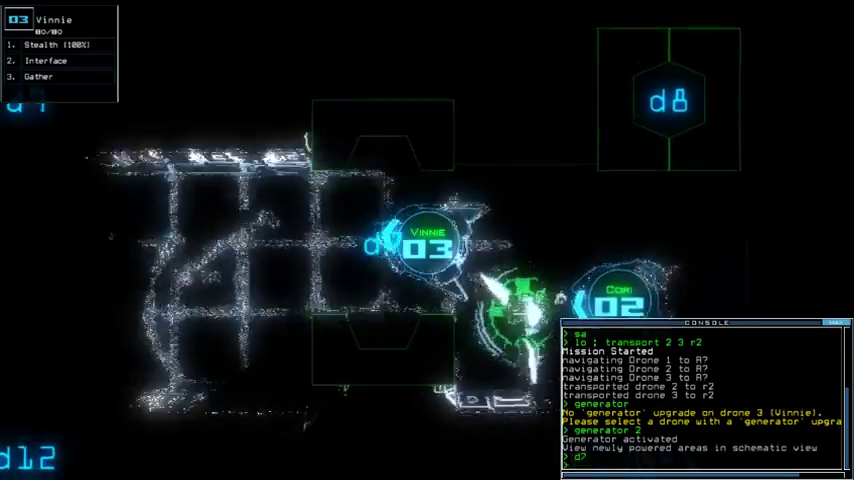
text(g)
key(Return)
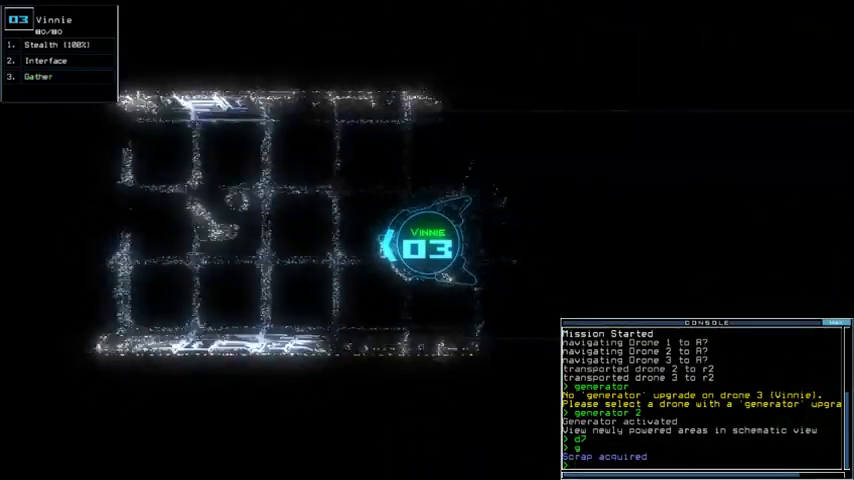
scroll(376, 257, up, 3)
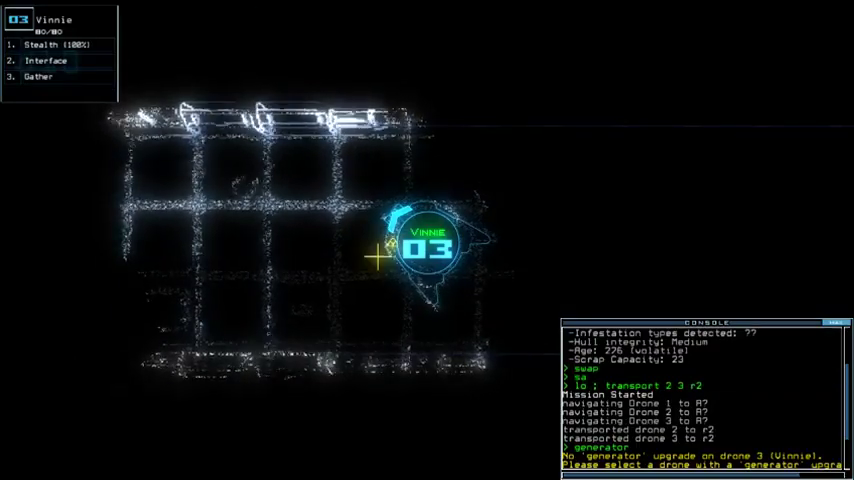
scroll(376, 257, up, 3)
scroll(378, 257, down, 6)
text(g)
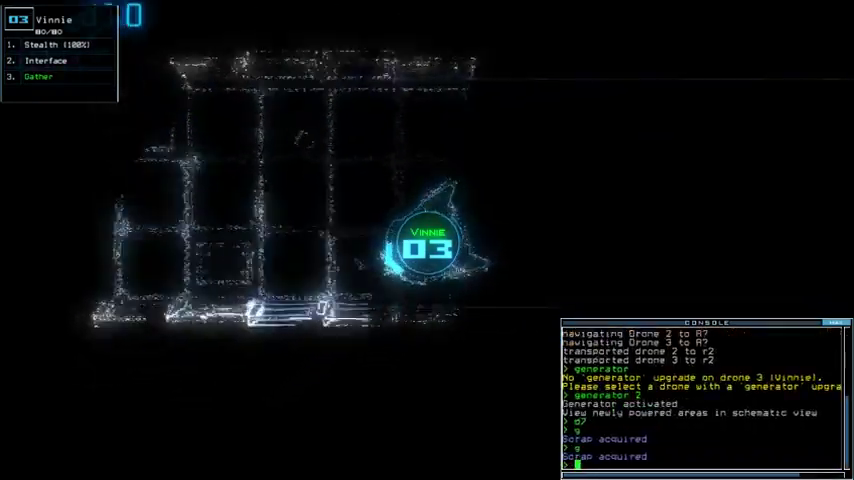
key(Left)
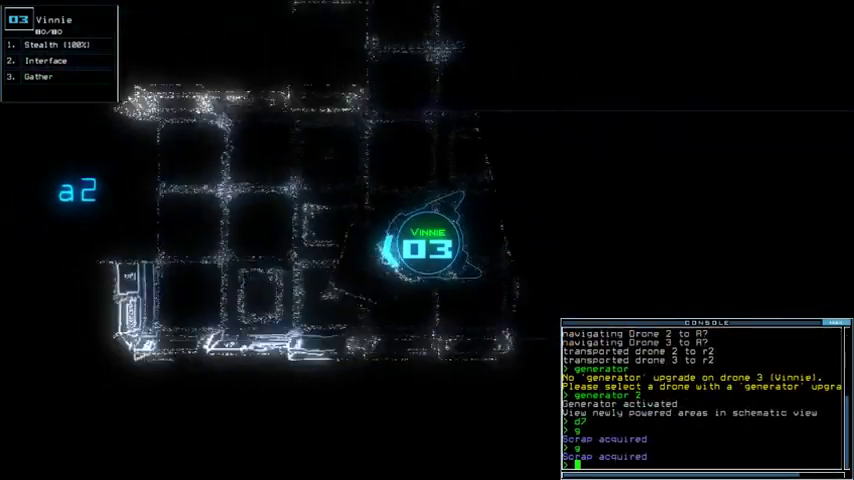
text(c d7)
Close the nearby doors, open door d10, and send drone 2 to room r1
key(Return)
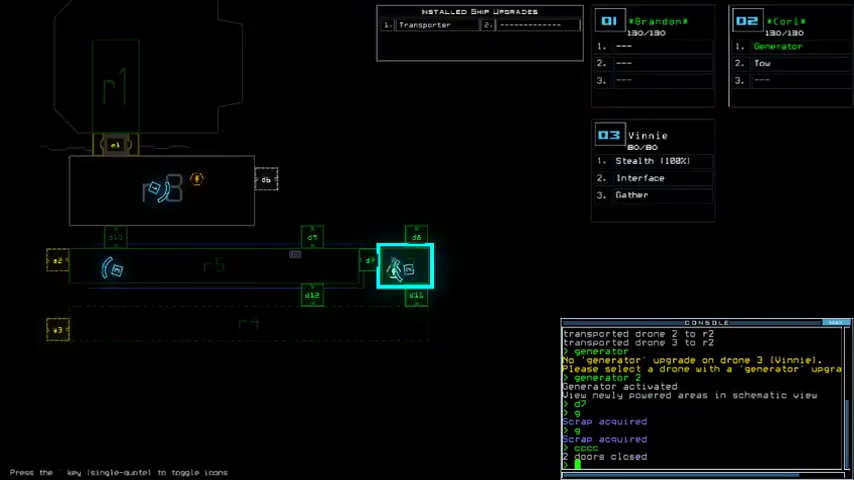
text(10)
key(Return)
text(transport 2 r1; go)
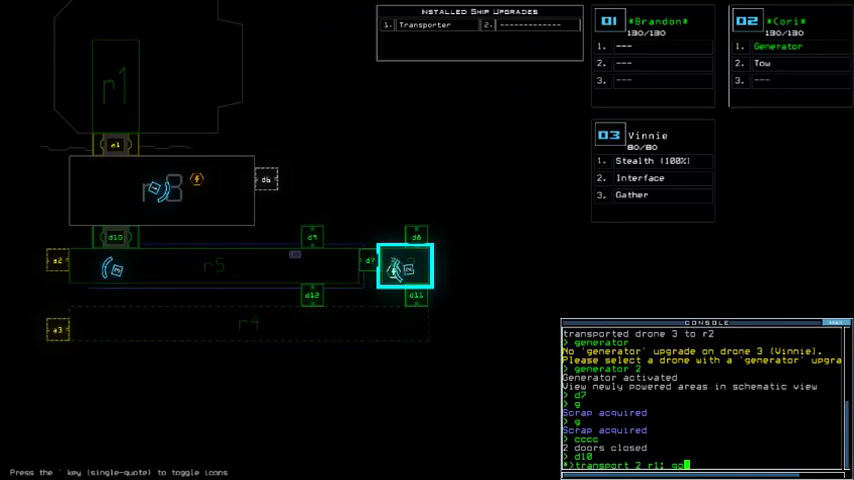
key(Return)
key(Tab)
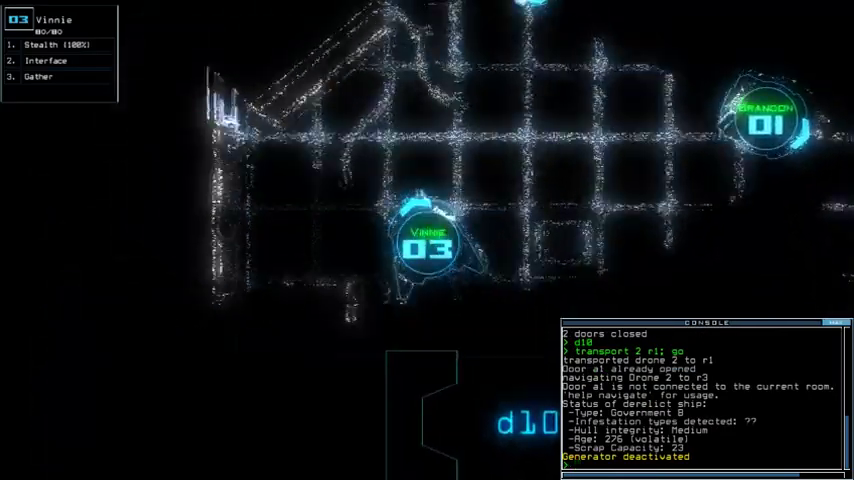
text(back 1)
Recall drone 1 to room r1 and steer Vinnie through door d10
key(Return)
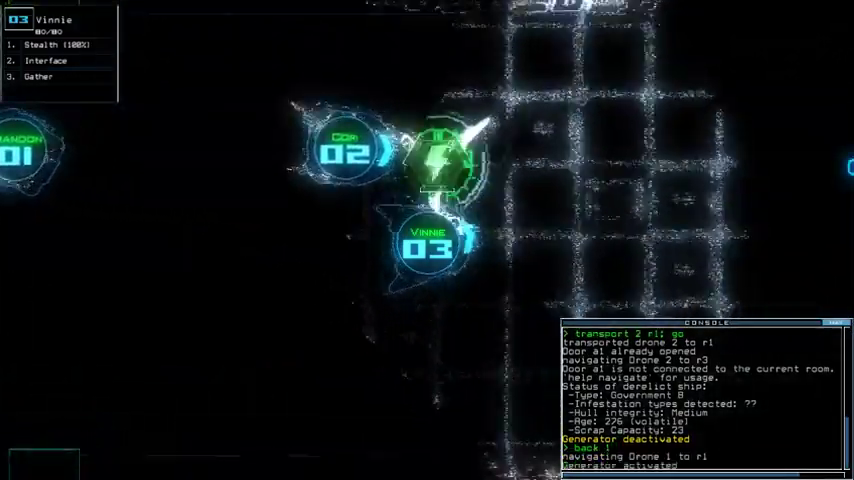
key(Tab)
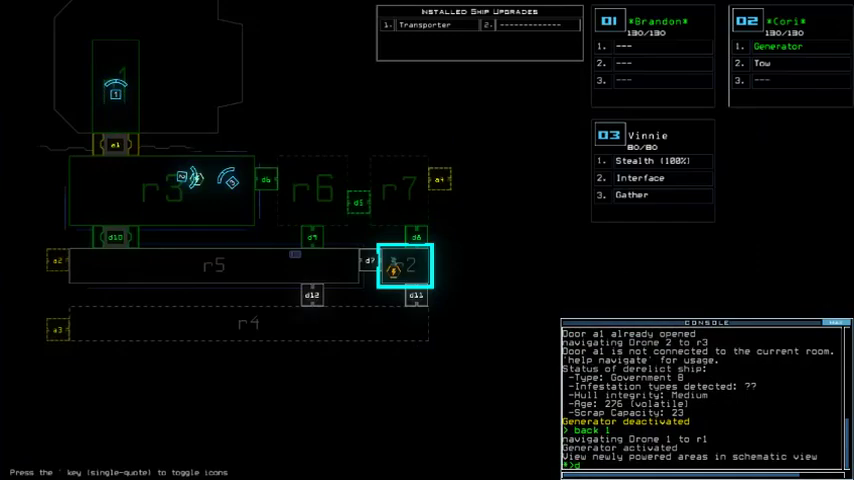
key(Tab)
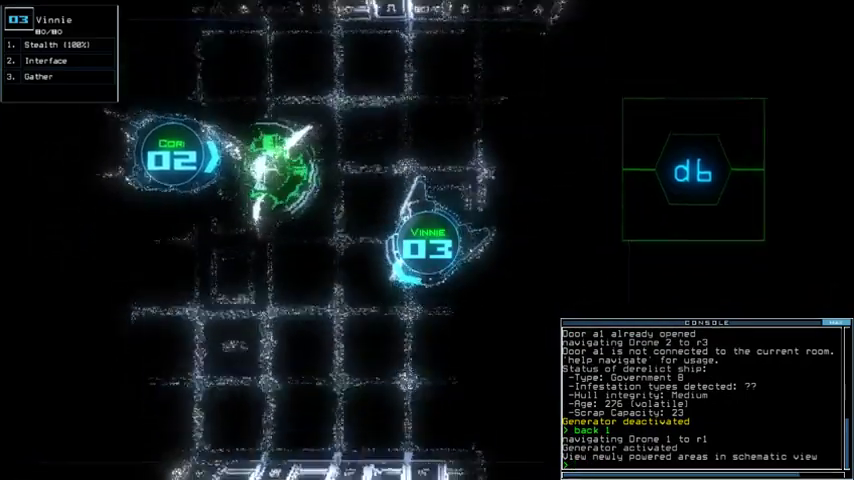
text(d10)
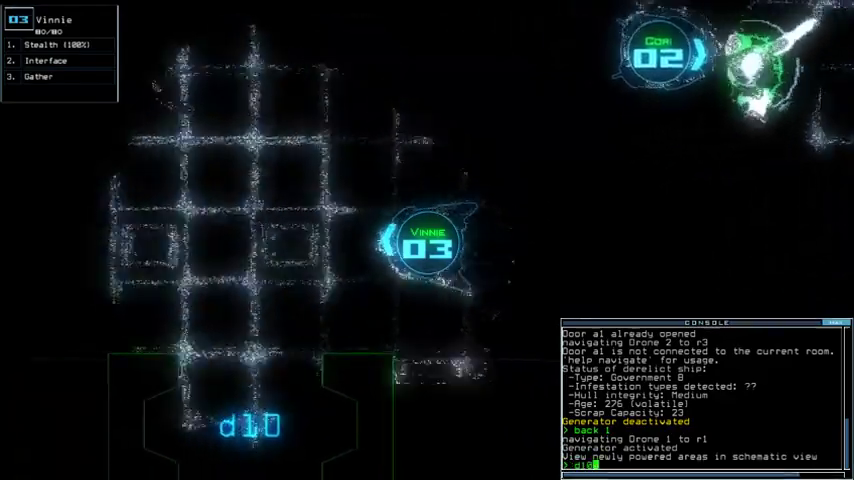
key(Down)
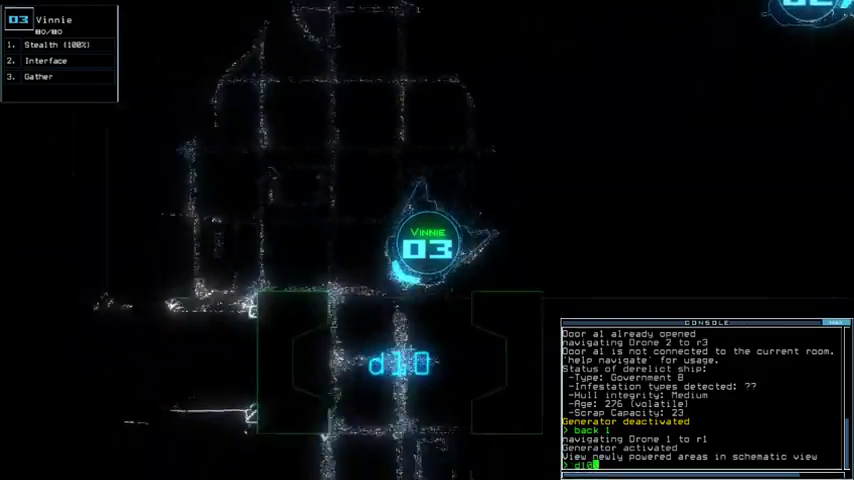
key(Right)
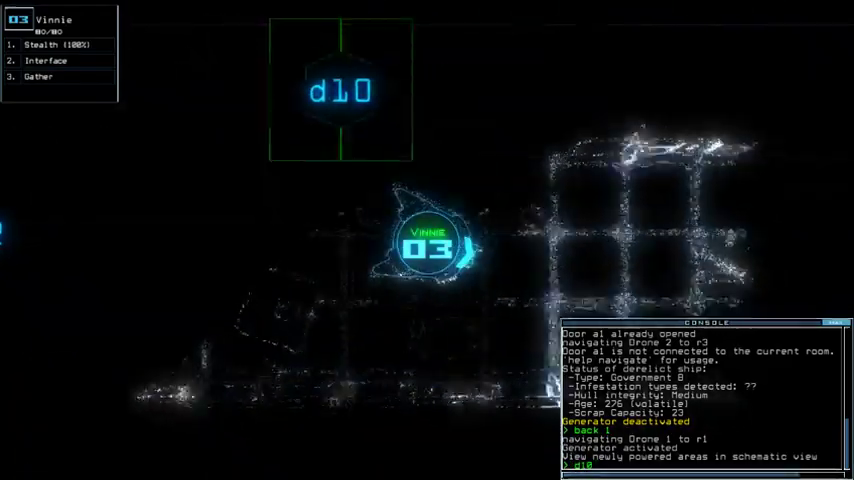
key(Return)
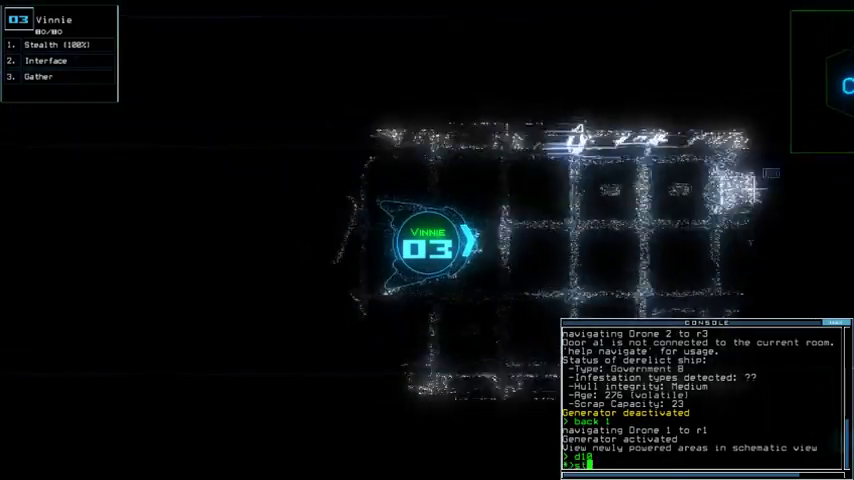
text(stid9)
Open doors d9 and d5 under stealth, running the interface scan macro after each
key(Return)
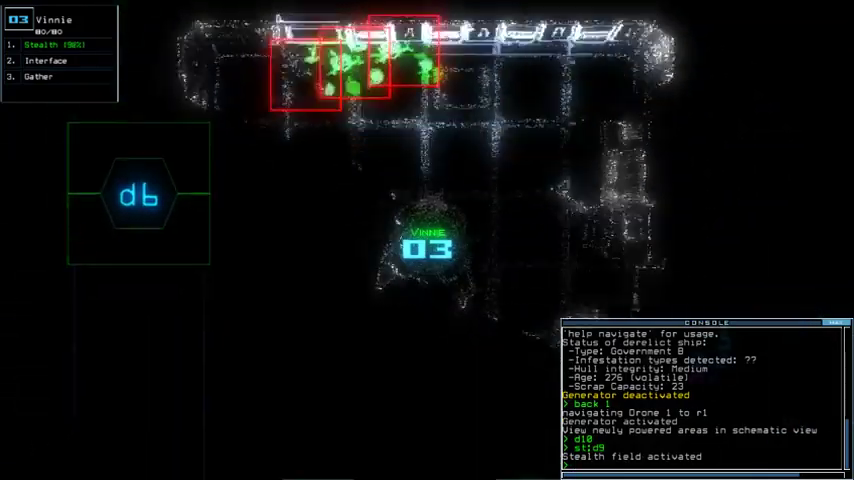
text(exe)
key(Return)
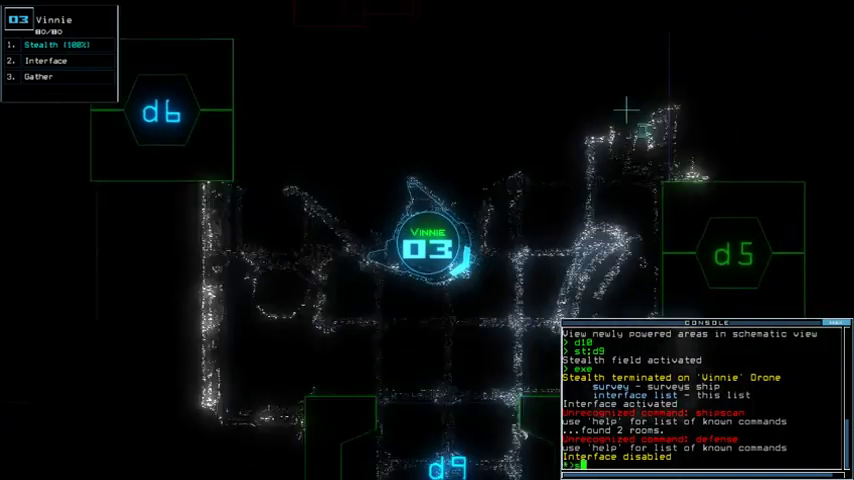
text(st:d)
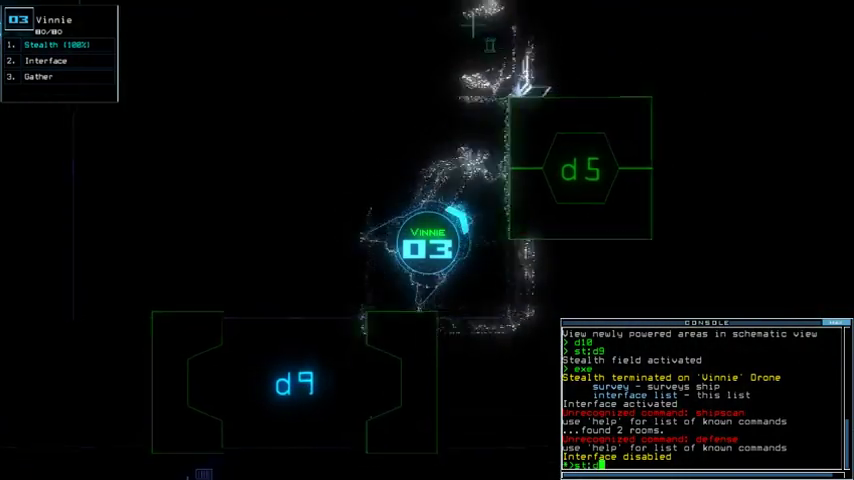
text(5)
key(Return)
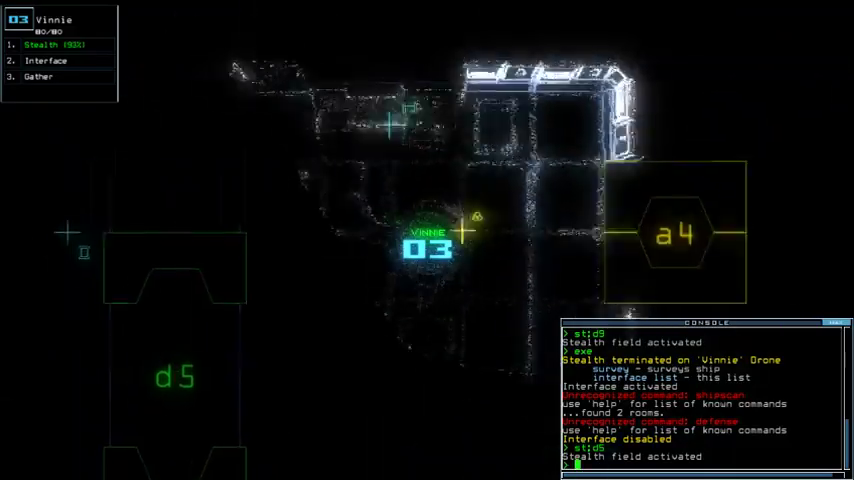
text(exe)
key(Return)
text(g)
Gather the room's scrap, close two doors, and send drones 2 and 3 to r1
key(Return)
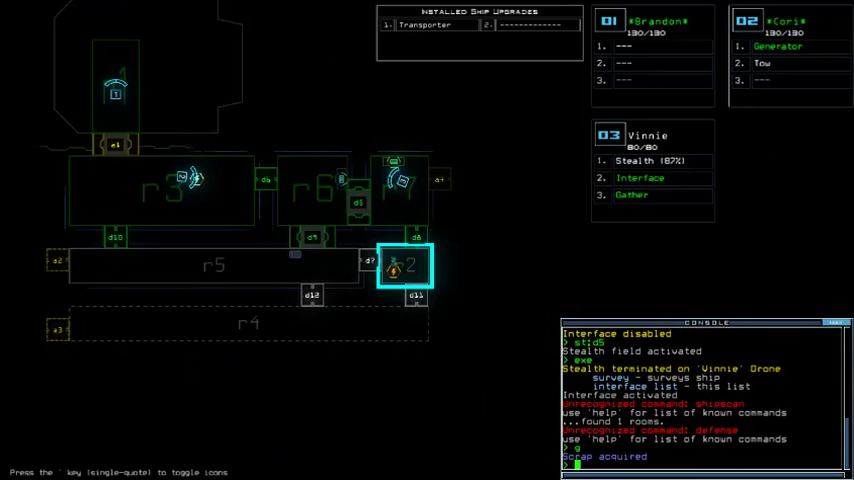
text(cccc)
key(Return)
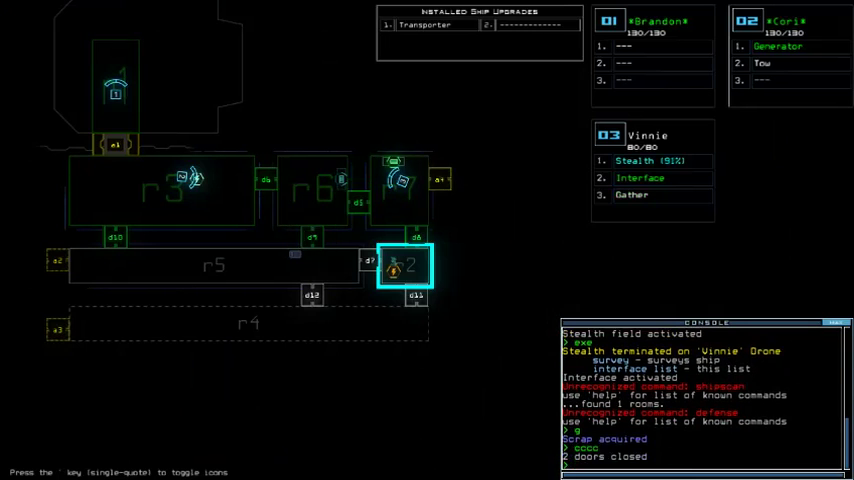
text(d)
key(Return)
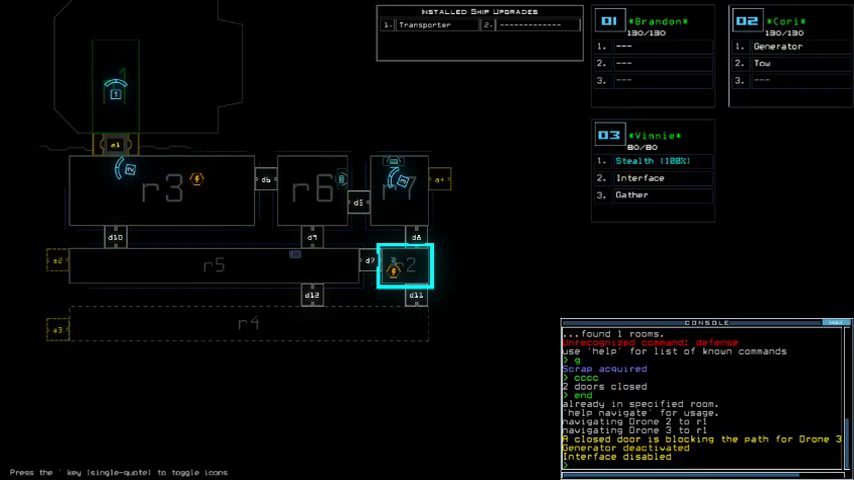
text(ti)
key(Return)
Transport drone 2 into room r2 and activate the generator to power the doors
key(Tab)
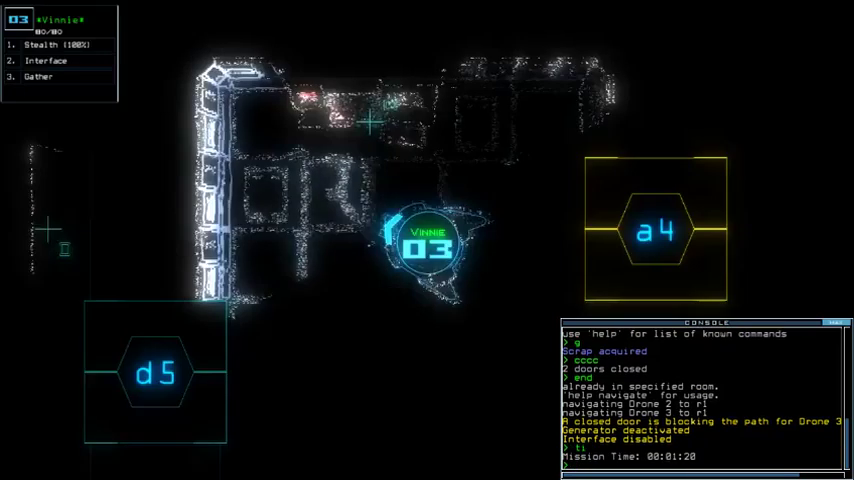
key(Tab)
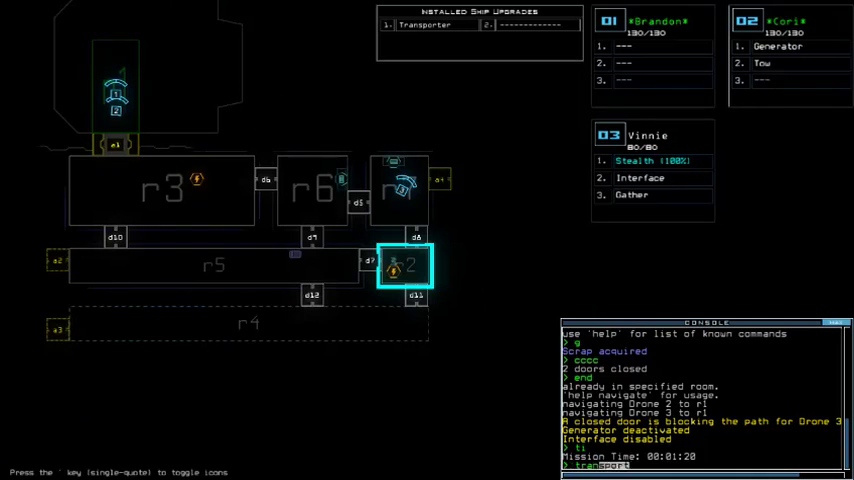
text(sport 2 r2)
key(Return)
text(generator)
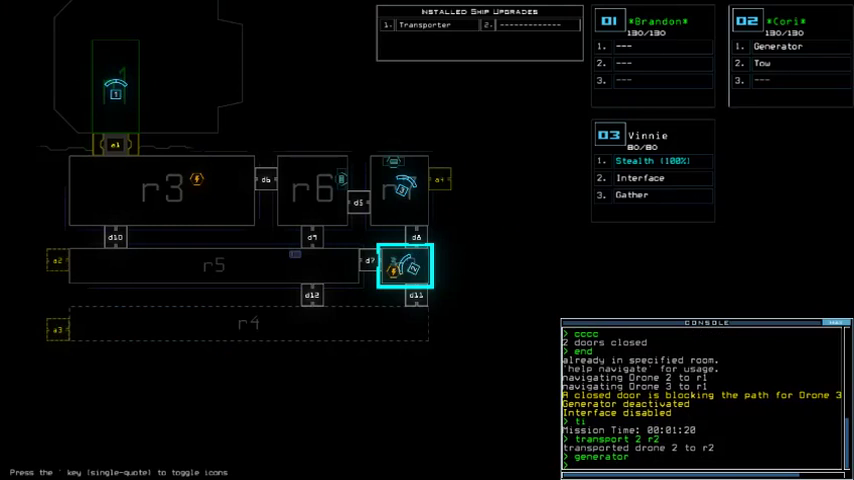
key(Return)
text(d12)
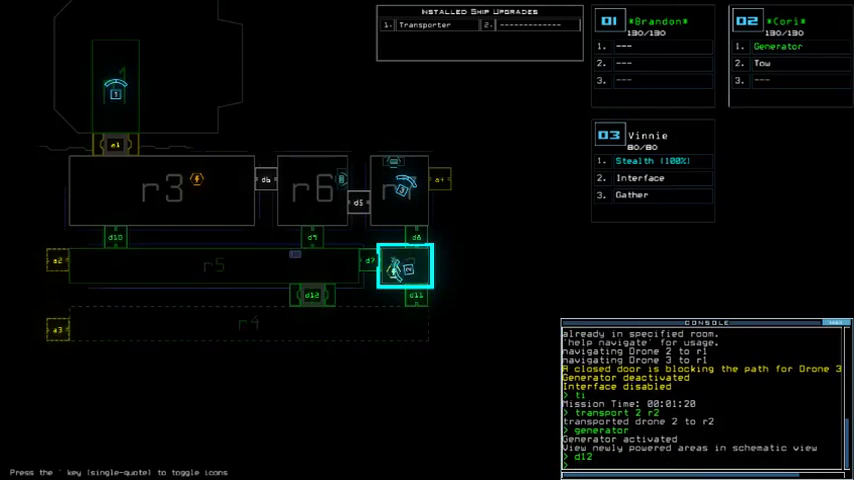
key(Tab)
key(Tab)
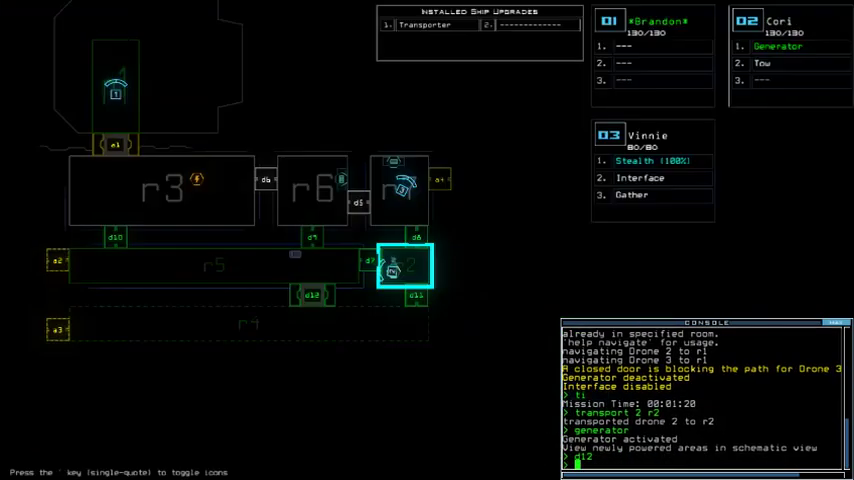
key(Tab)
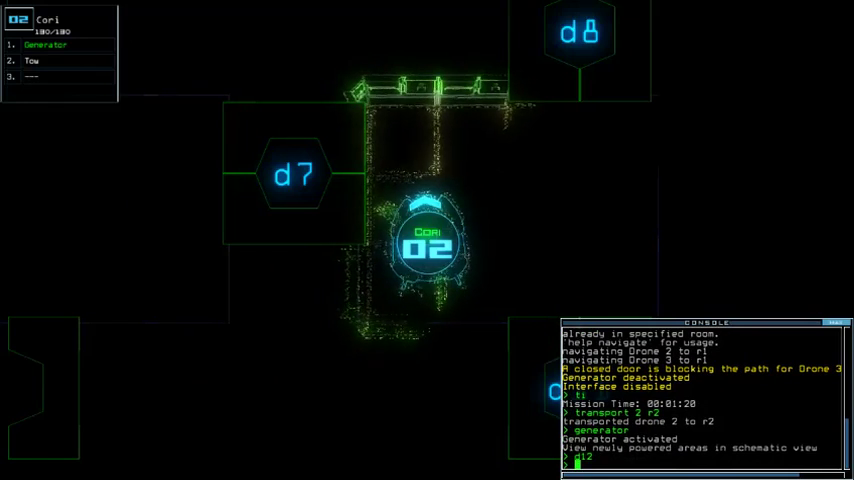
key(Tab)
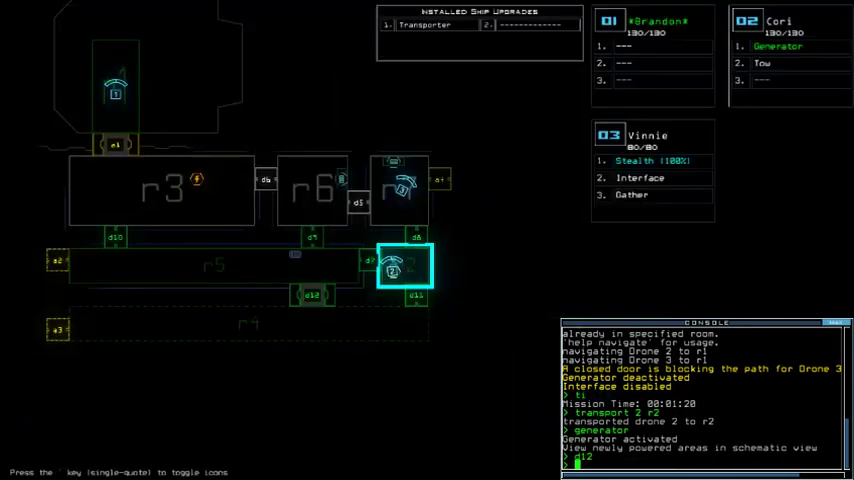
key(Tab)
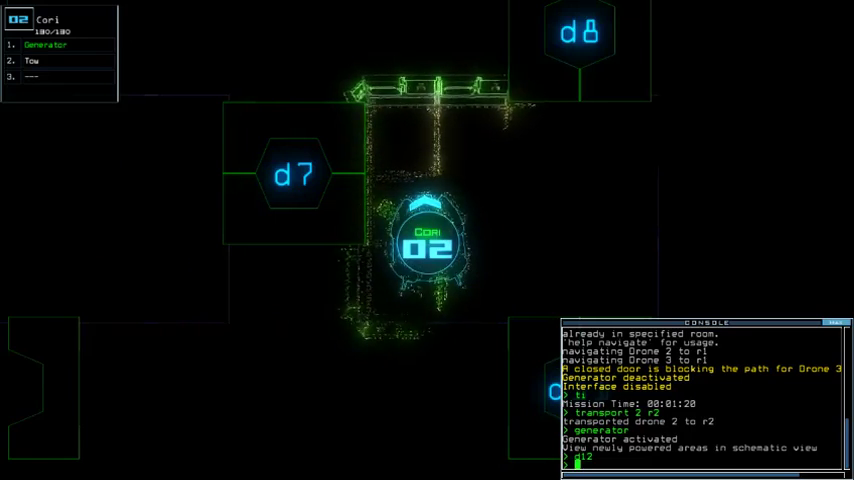
key(Tab)
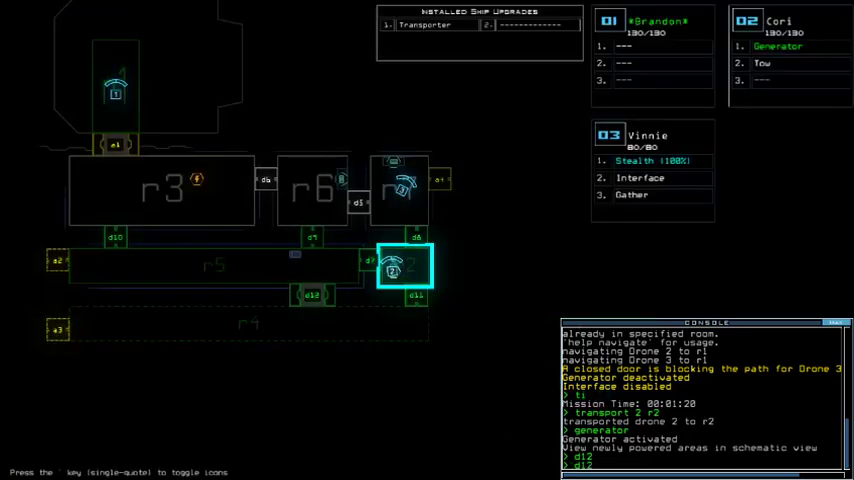
Toggle door d12, return drone 2 to room r1, and check the mission time
key(Return)
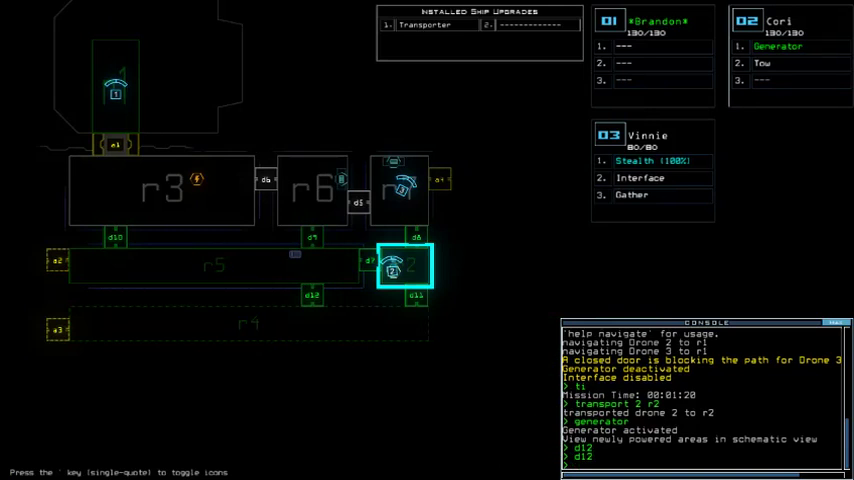
text(transport 2r1)
key(Return)
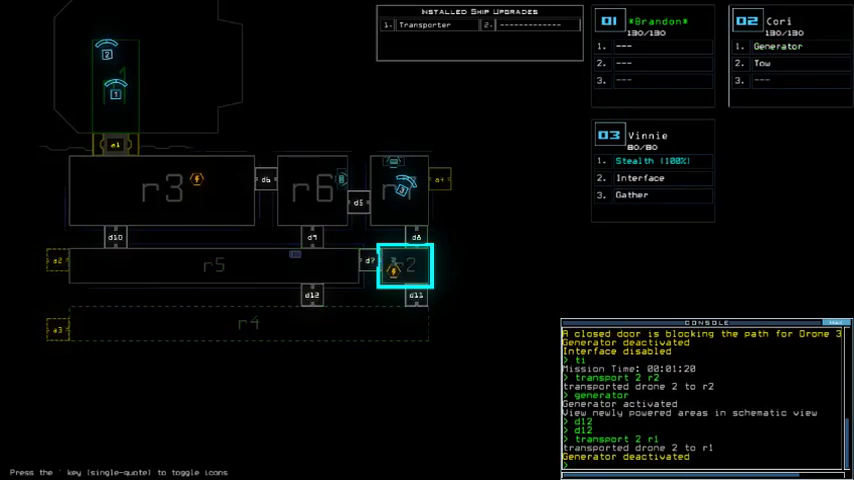
key(Tab)
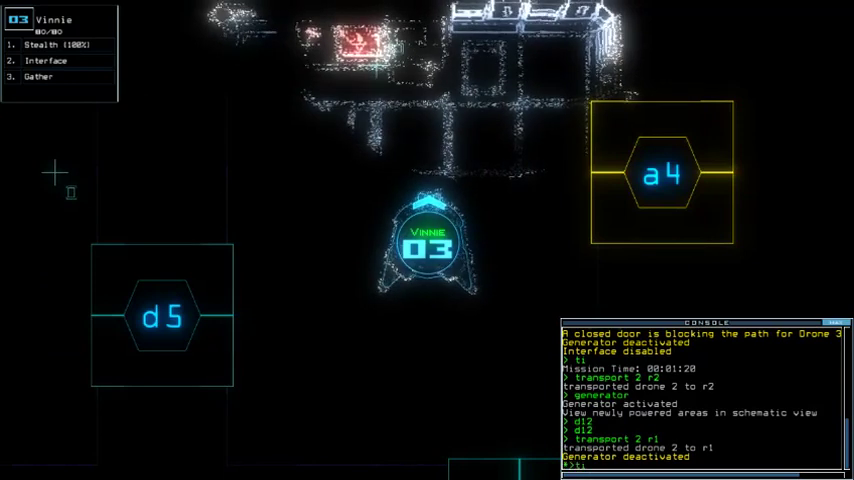
text(ti)
key(Return)
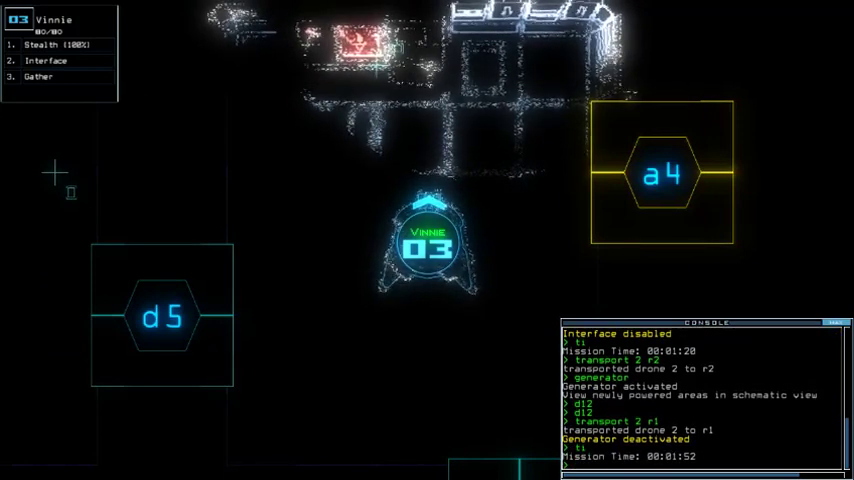
Drive drone 3 up through the corridors and back, checking the mission time
key(Up)
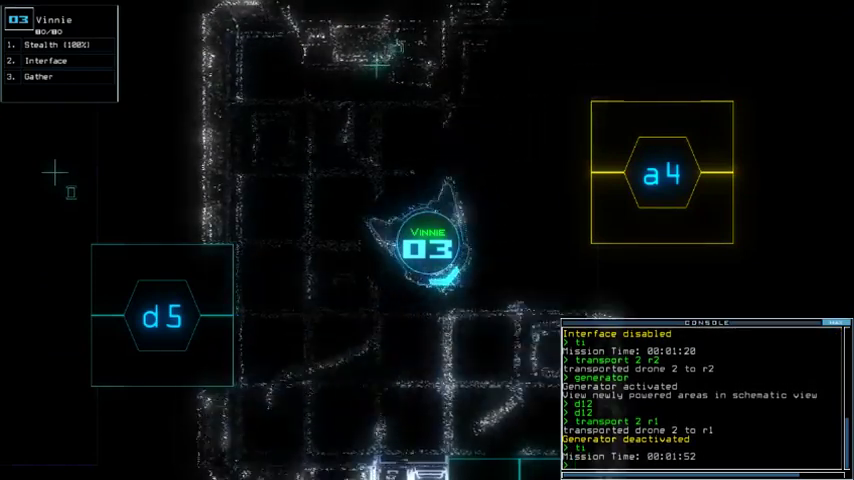
key(Right)
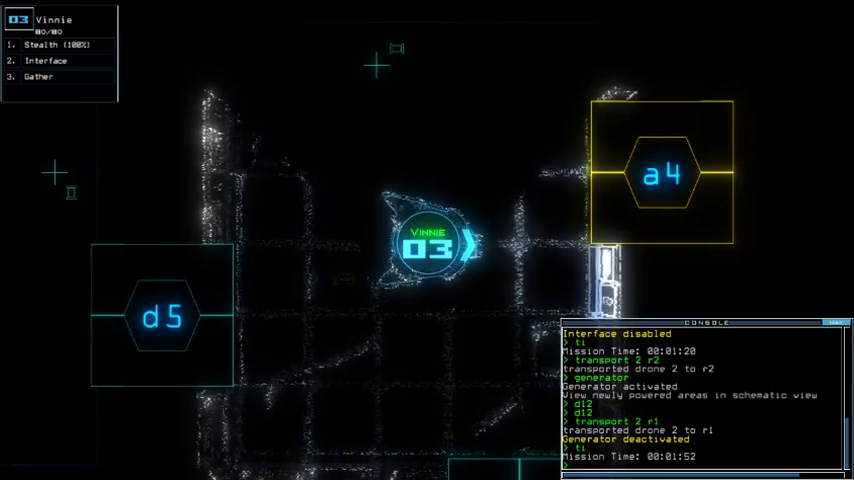
text(ti)
key(Return)
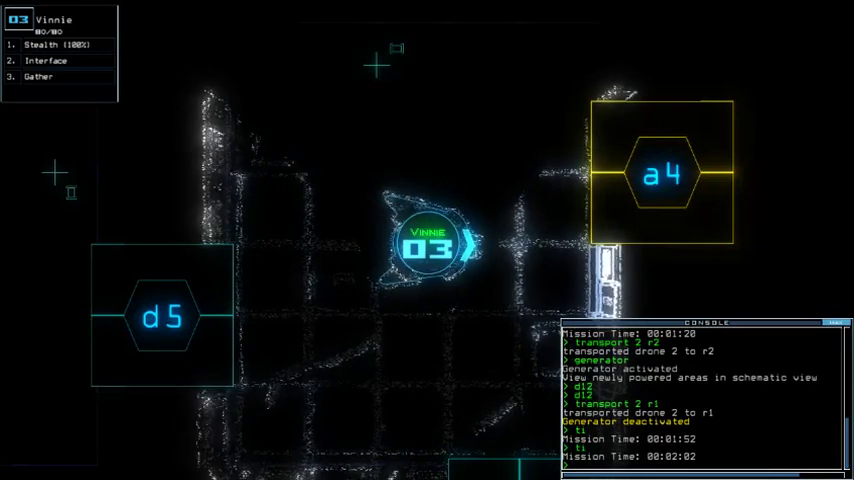
key(Up)
key(Left)
key(Down)
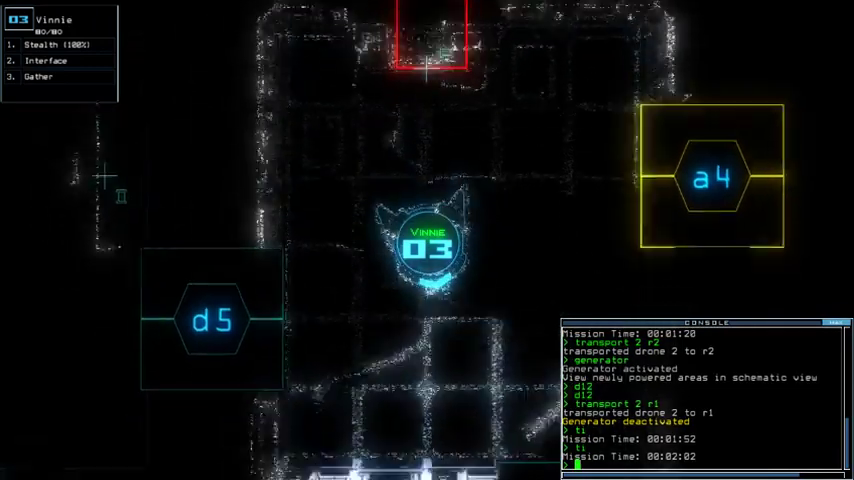
key(Tab)
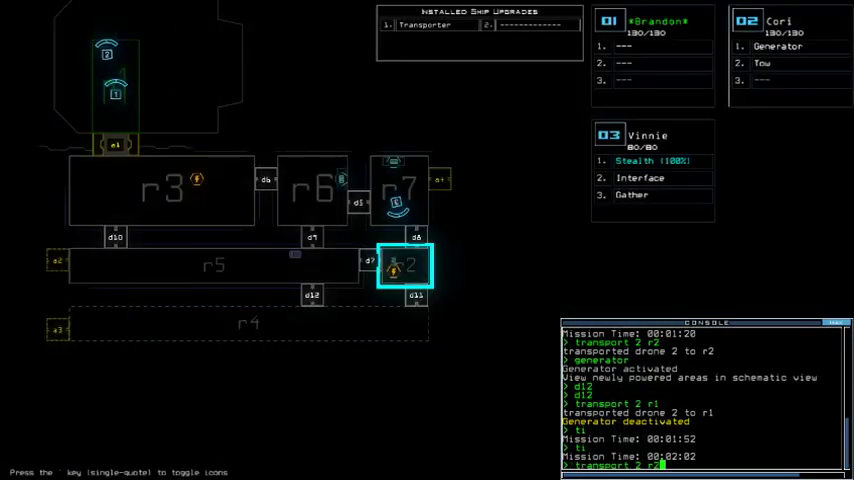
Re-power the generator with drone 2 in r2, then bring the drones back past d8 to r1
key(Return)
text(generator)
key(Return)
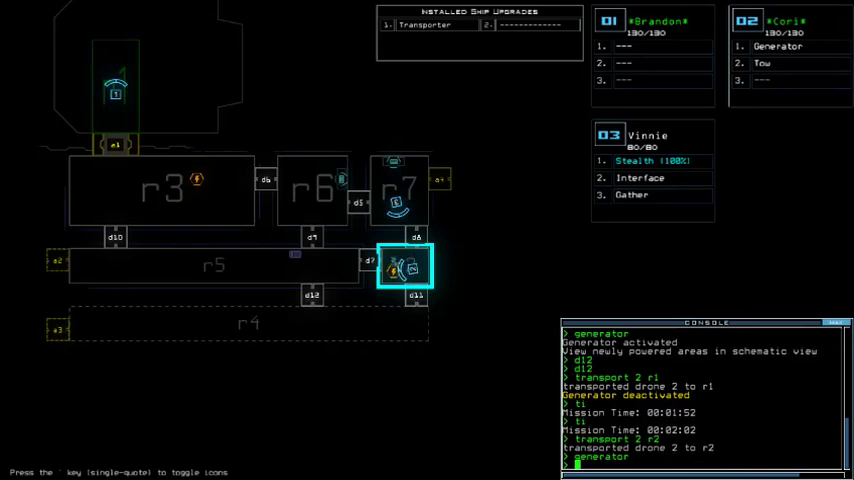
text(8)
key(Return)
key(Tab)
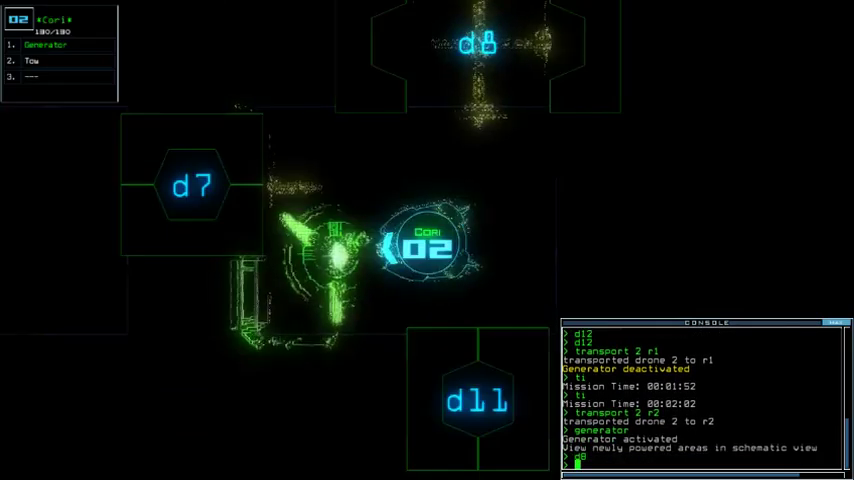
key(3)
key(Down)
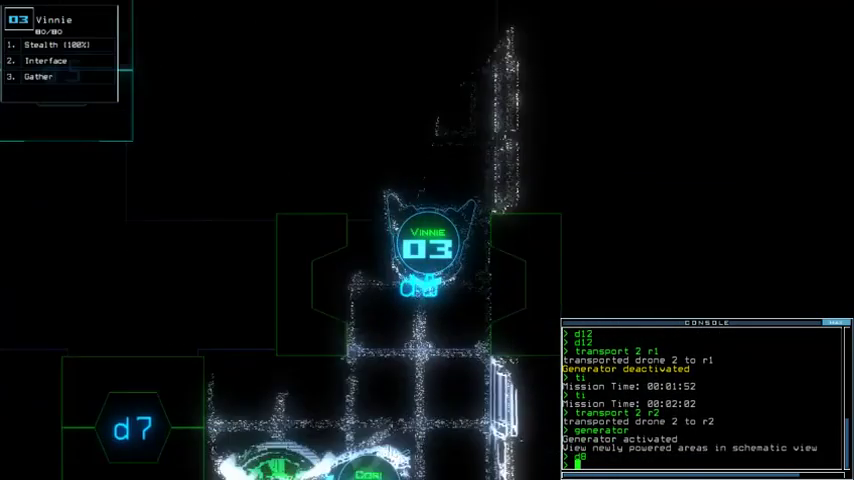
text(tt)
key(Return)
key(Tab)
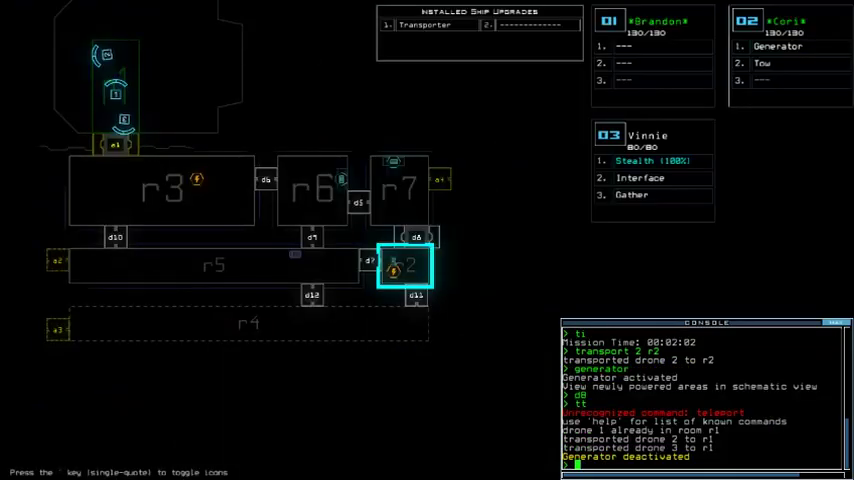
Send drones 2 and 3 to room r3 and vent room r7 through airlock a4
key(Return)
key(Tab)
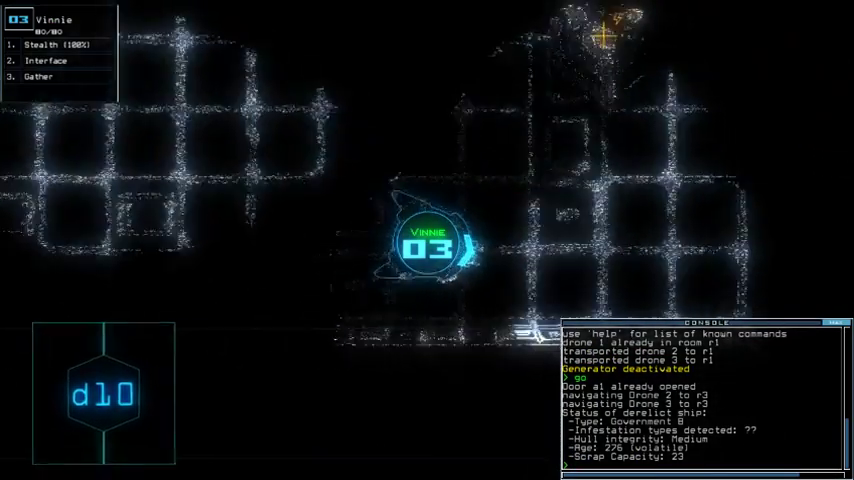
key(Tab)
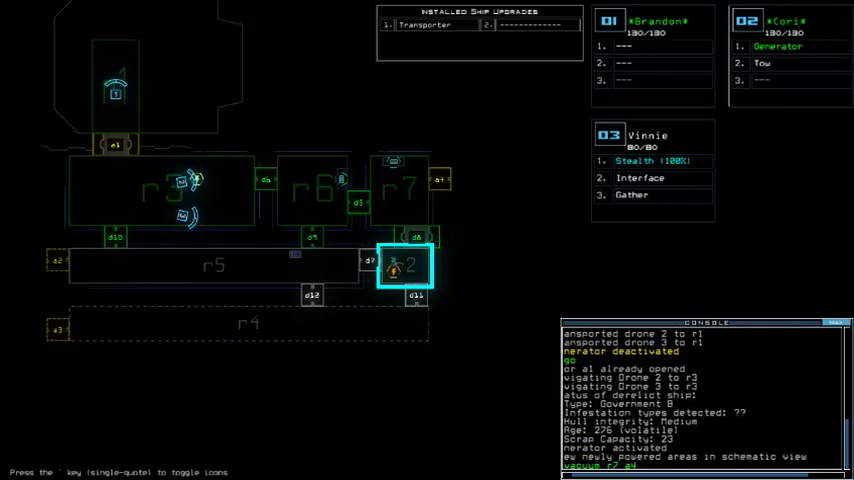
text(4)
key(Return)
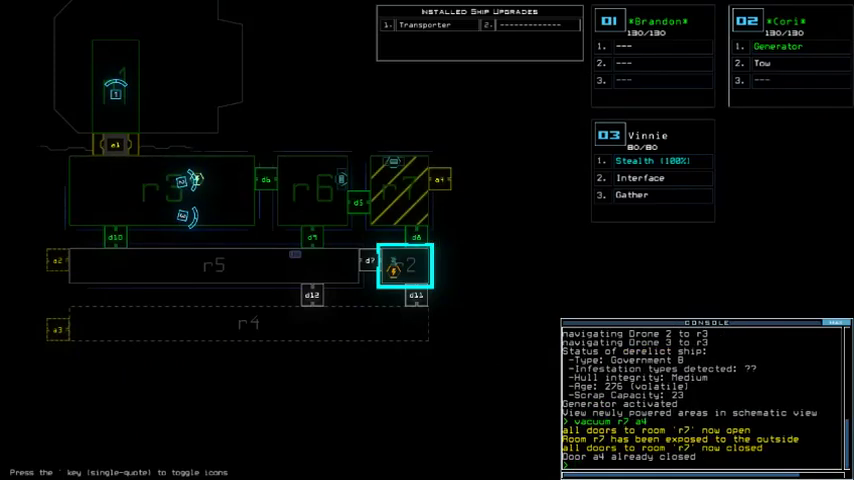
text(2)
text(tra)
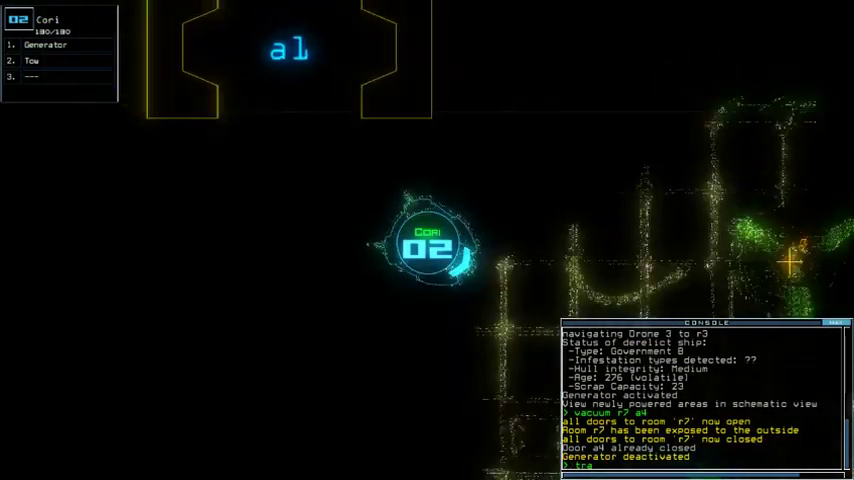
text(ns)
text(port r2)
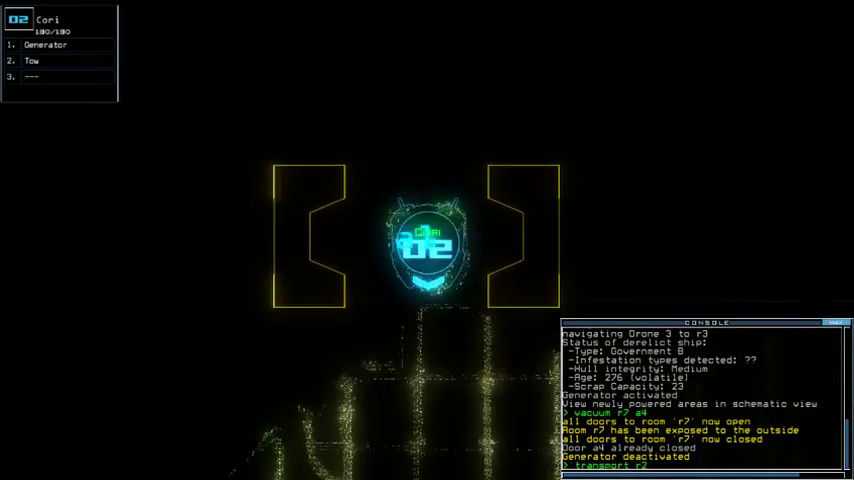
Transport drone 2 into room r2 and reactivate the derelict's generator
key(Return)
text(generator)
key(Return)
key(3)
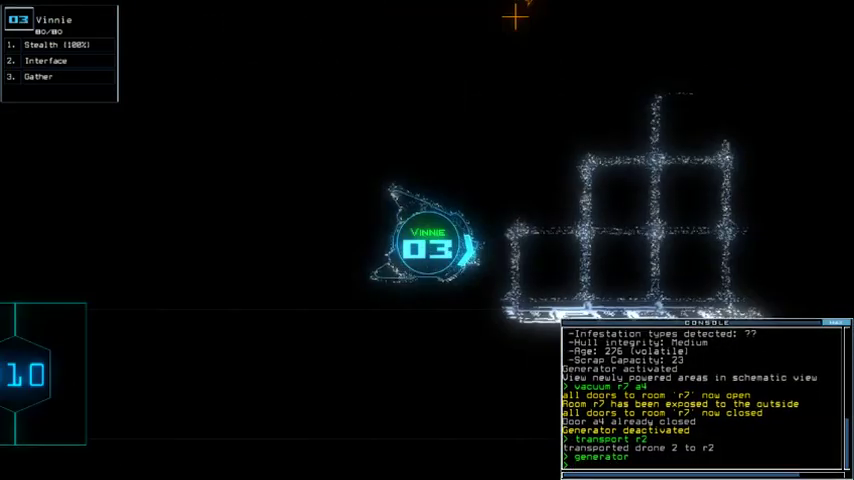
text(2)
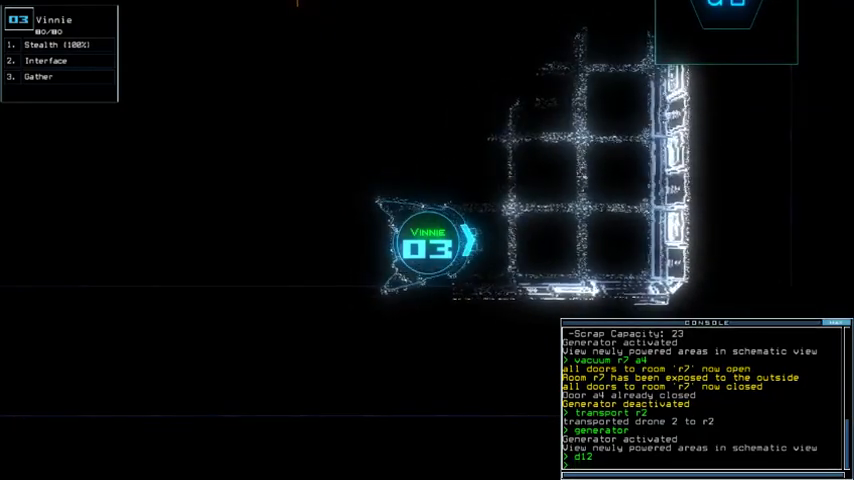
Open door d12 and redock the boarding ship at airlock a3
key(Tab)
key(Tab)
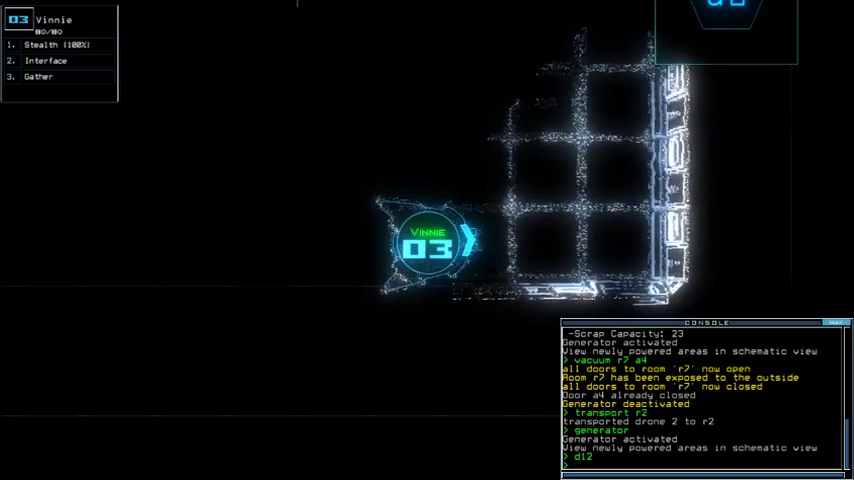
key(Tab)
key(Tab)
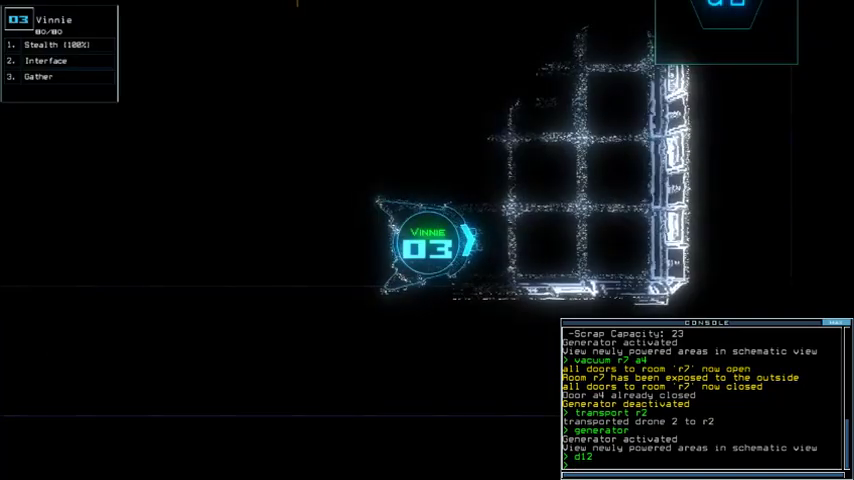
text(d12)
key(Return)
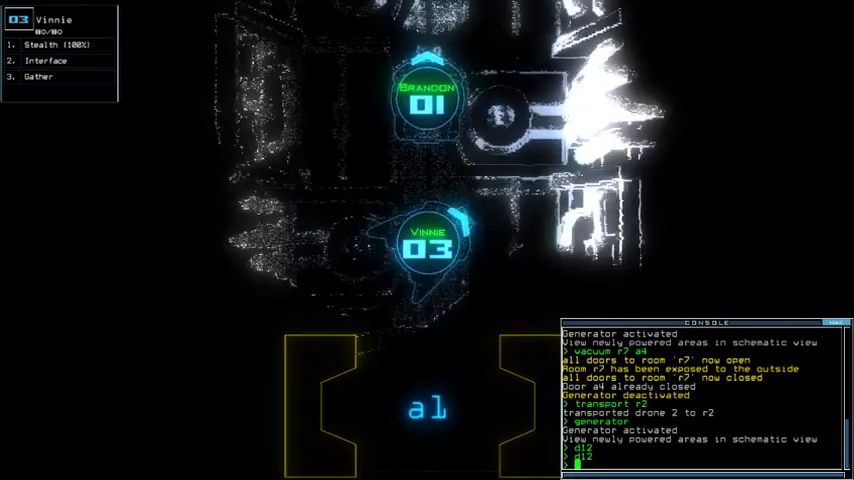
key(Tab)
text(dd)
key(Return)
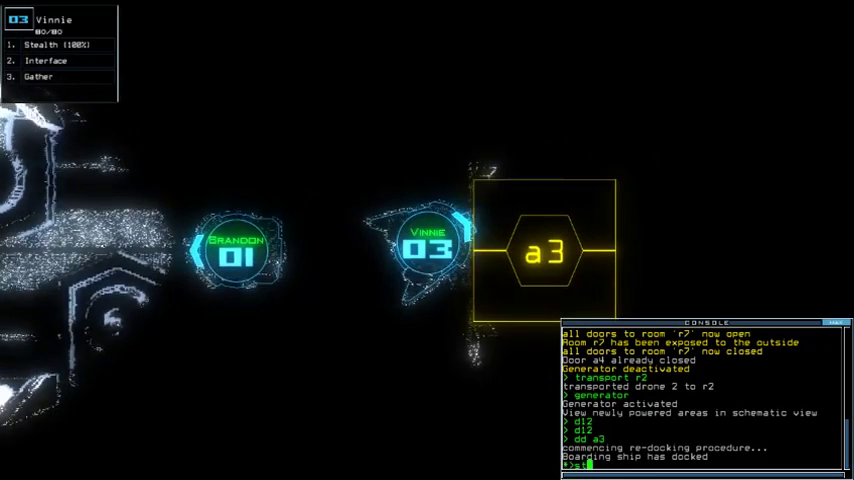
text(ston)
Activate Vinnie's stealth, open room r1's doors, then close r1 and the airlock doors
key(Return)
key(Right)
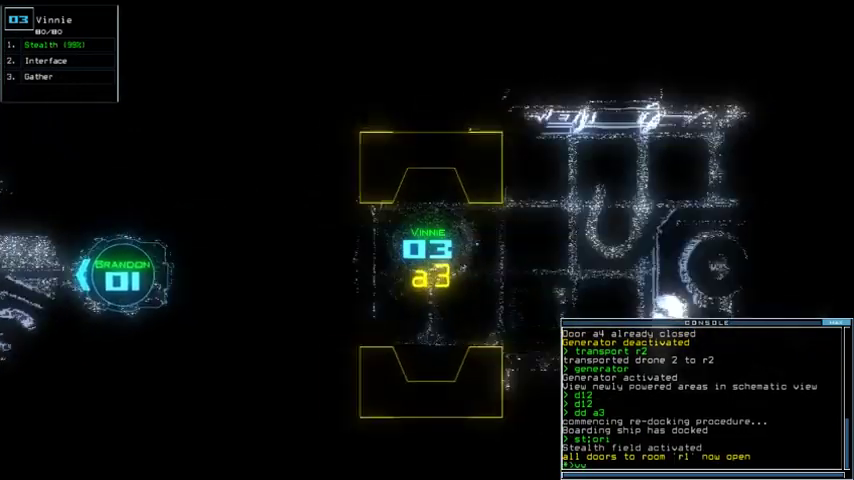
text(vu)
key(Return)
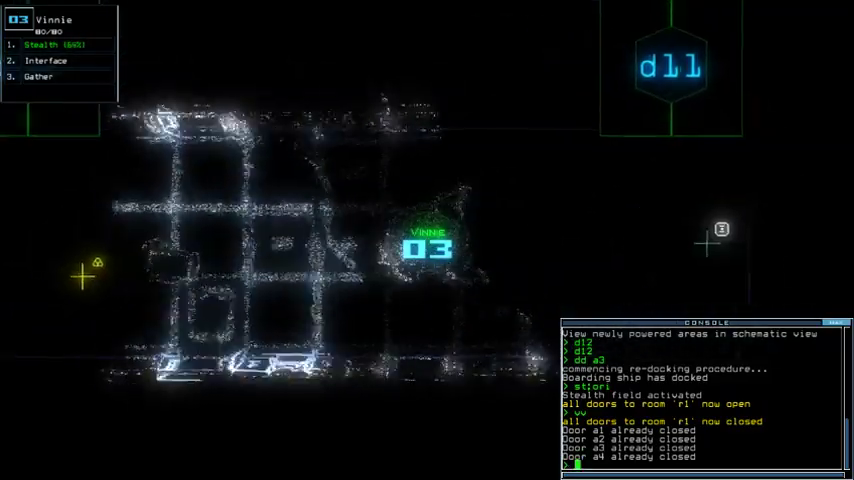
text(g)
Gather scrap and one day of fuel with Vinnie, open room r1, and transport the drones back
key(Return)
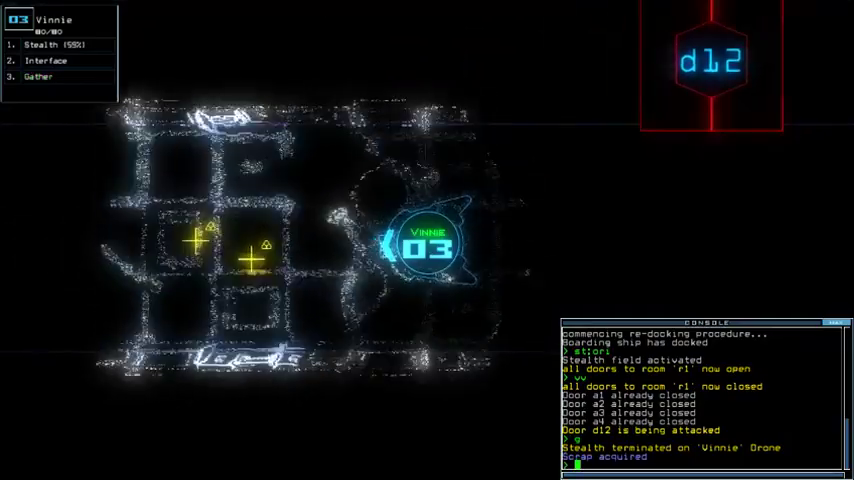
text(g)
key(Return)
text(g)
key(Return)
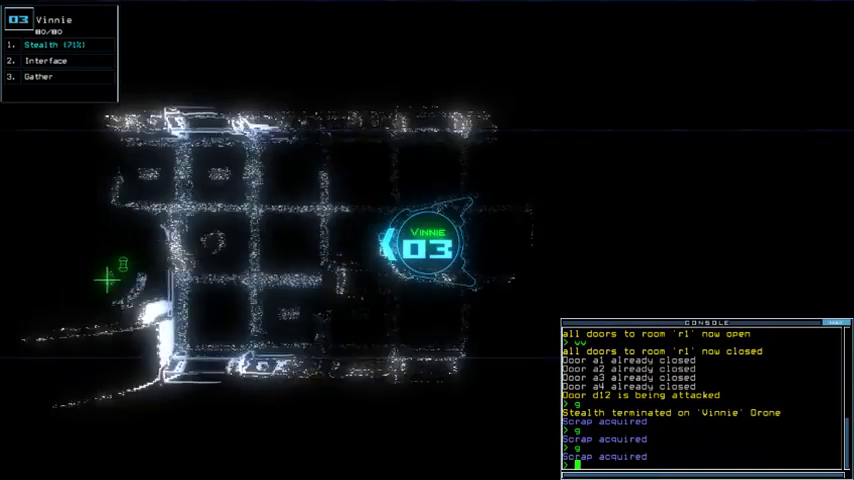
text(g)
key(Return)
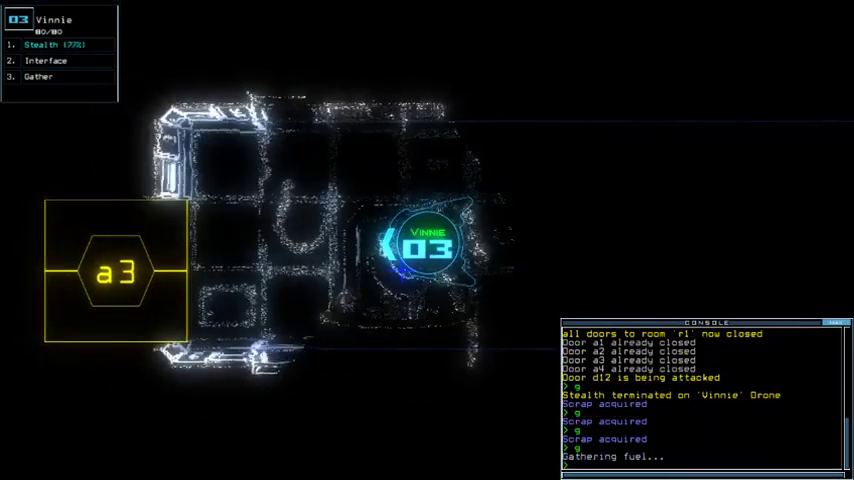
text(g1)
key(Return)
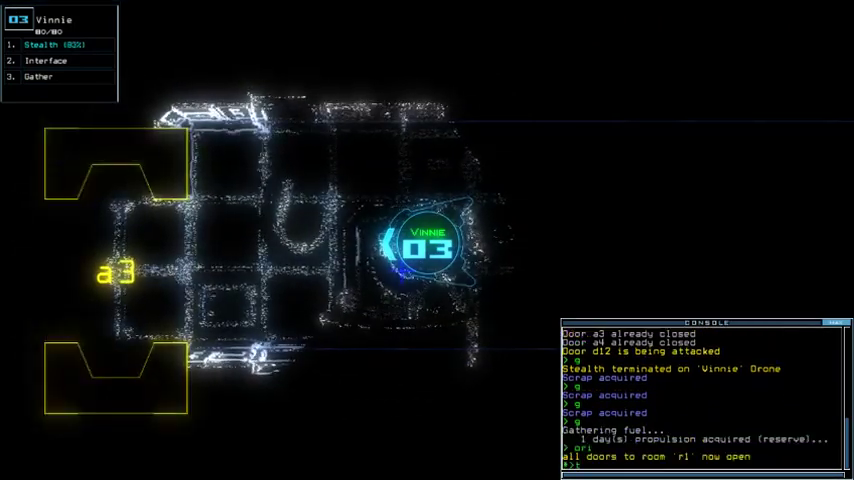
text(t)
key(Return)
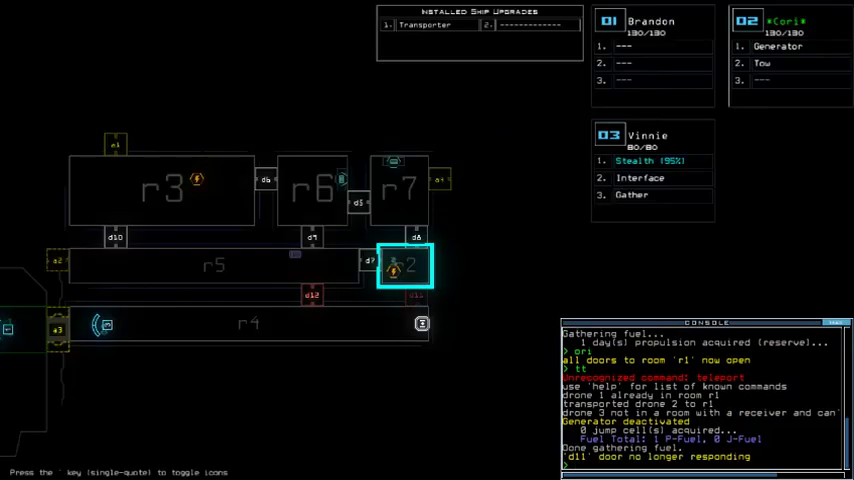
key(3)
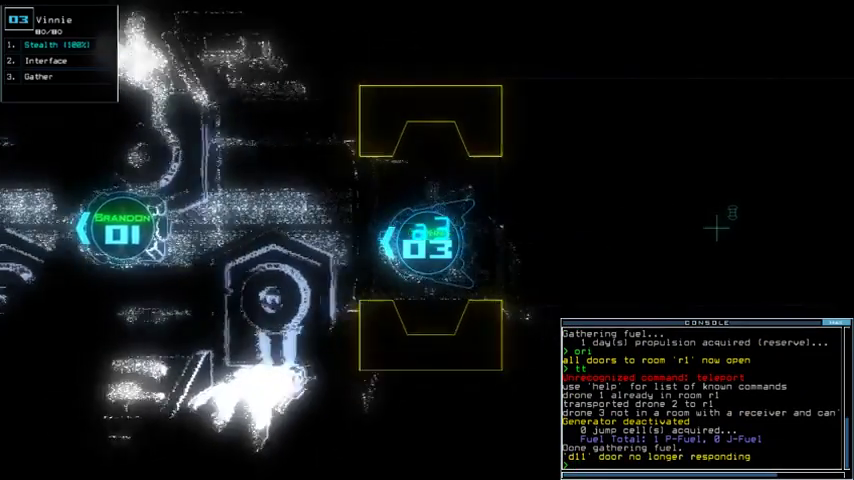
text(a3)
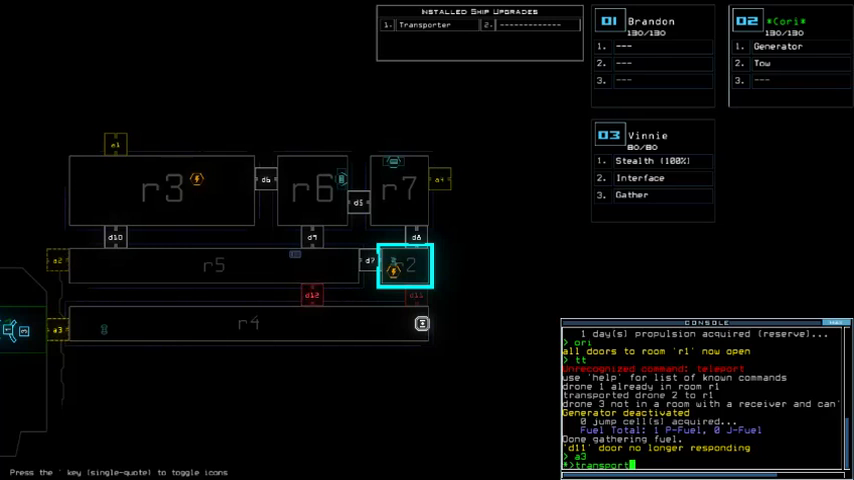
Check the mission time, move drone 2 into r2, power the generator, and open d12
key(Return)
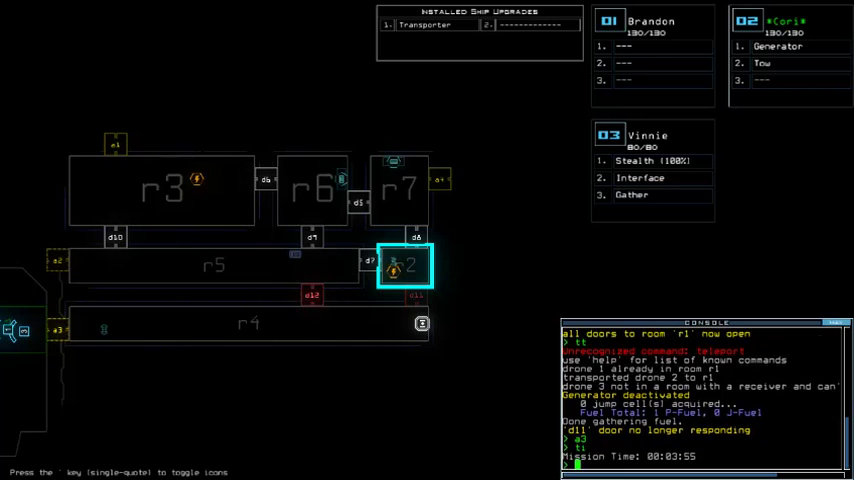
text(ti)
key(Return)
text(transport 2 r2)
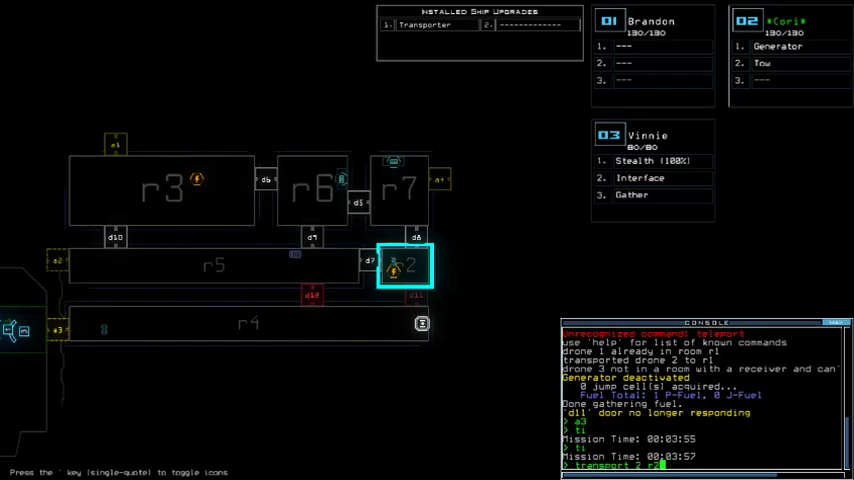
key(Return)
text(g)
key(Return)
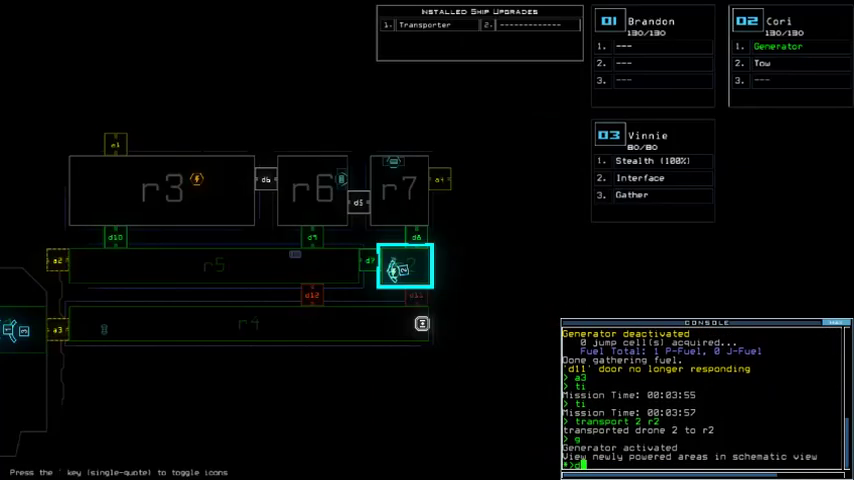
text(d12)
key(Return)
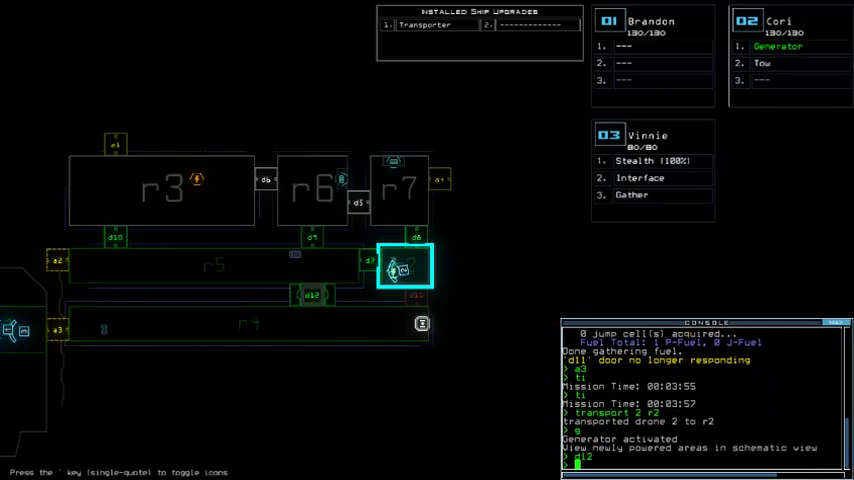
Toggle airlock a3, return the drones to r1, and leave the derelict for a 695 score
key(3)
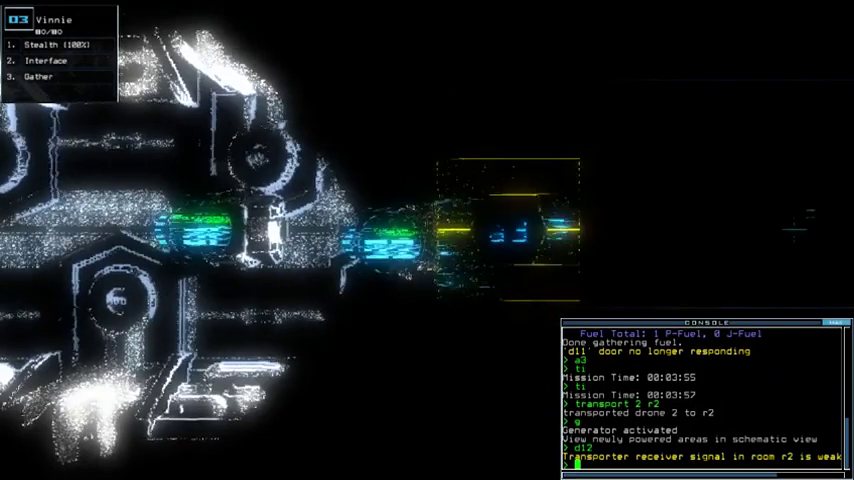
text(x3)
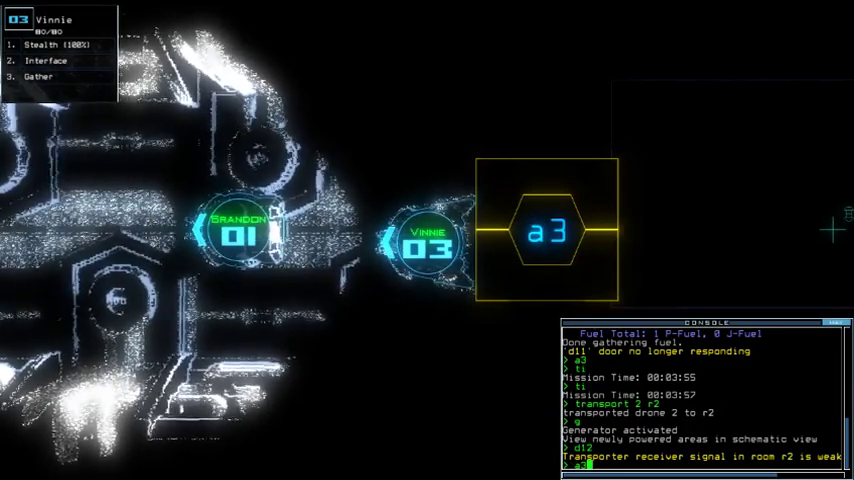
key(BackSpace)
key(BackSpace)
key(Tab)
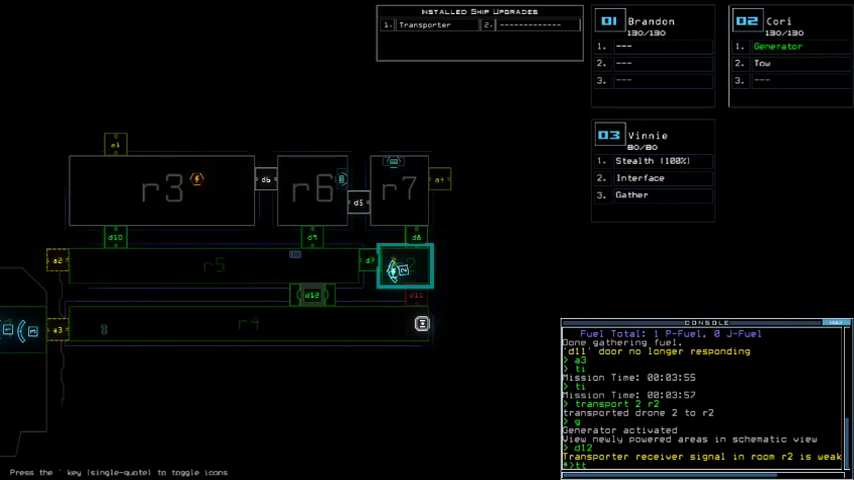
key(Return)
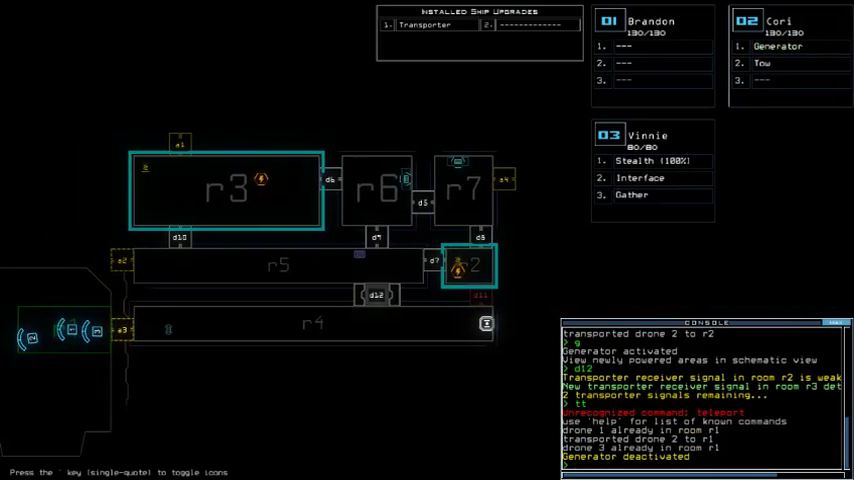
text(out)
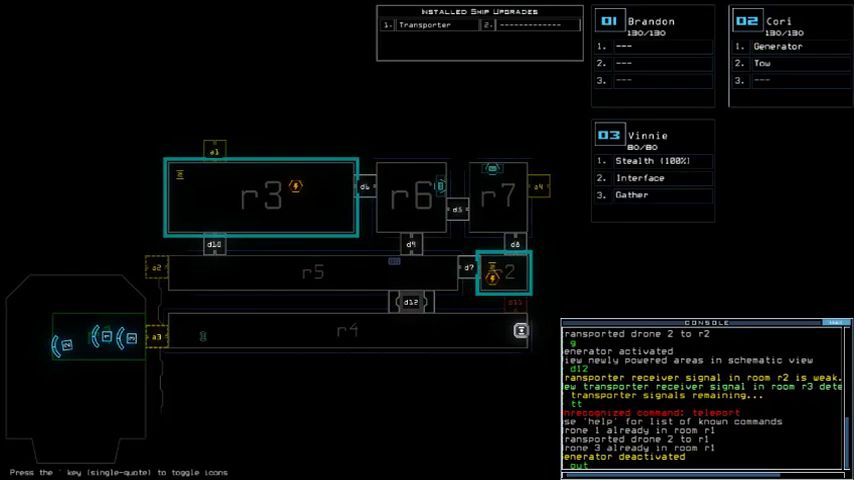
key(Return)
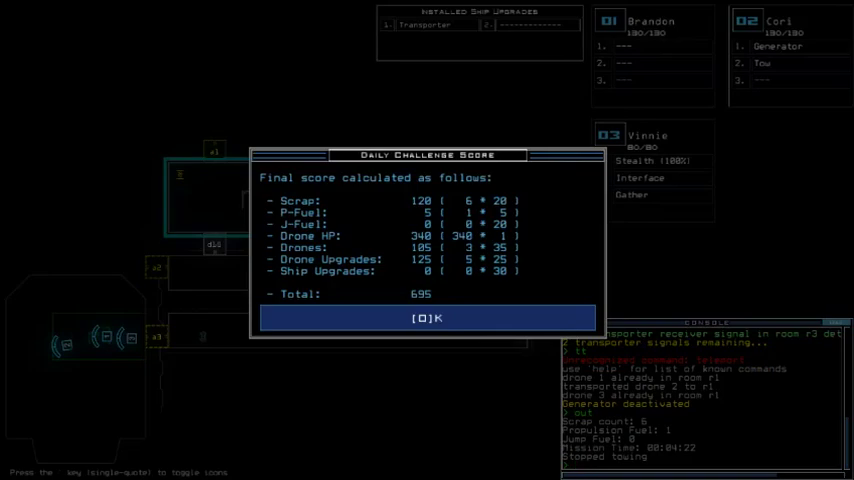
Leave the derelict and view the daily leaderboard, where 695 ranks first
key(Return)
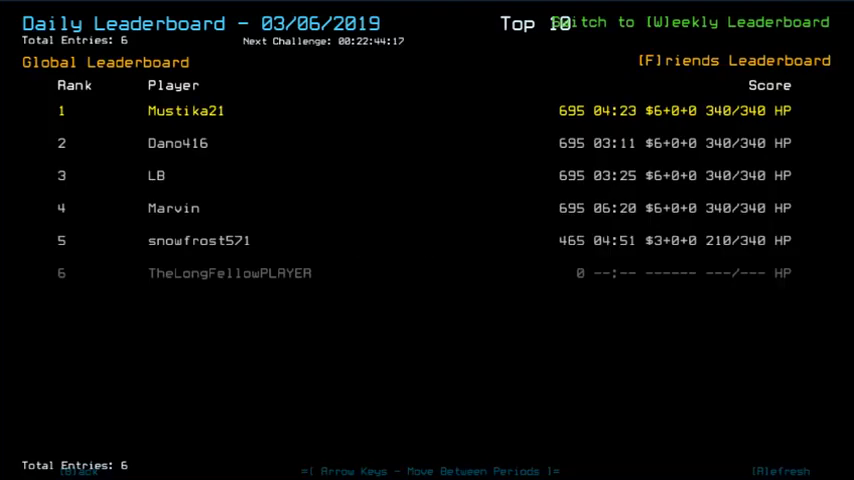